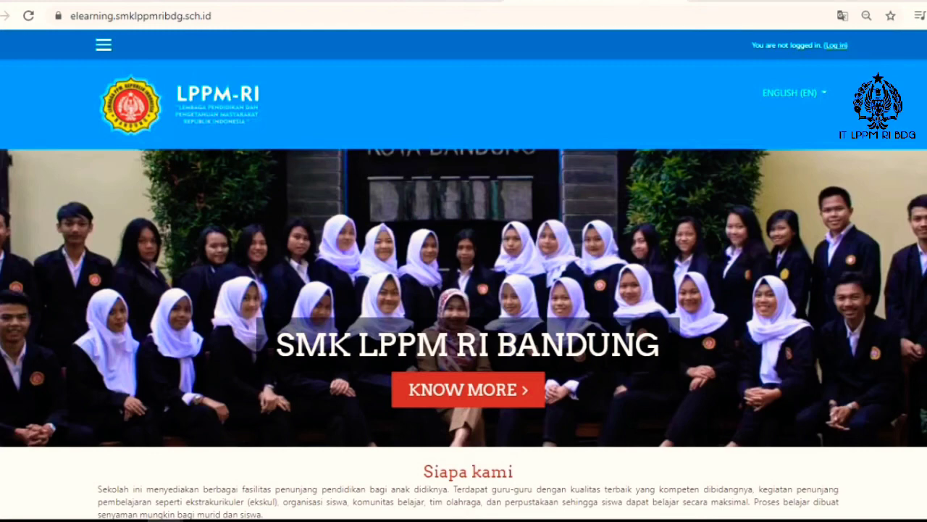
Step: Log in to elearning.smklppmribdg.sch.id with the filled-in account credentials and dismiss the offer to move the password
click(289, 16)
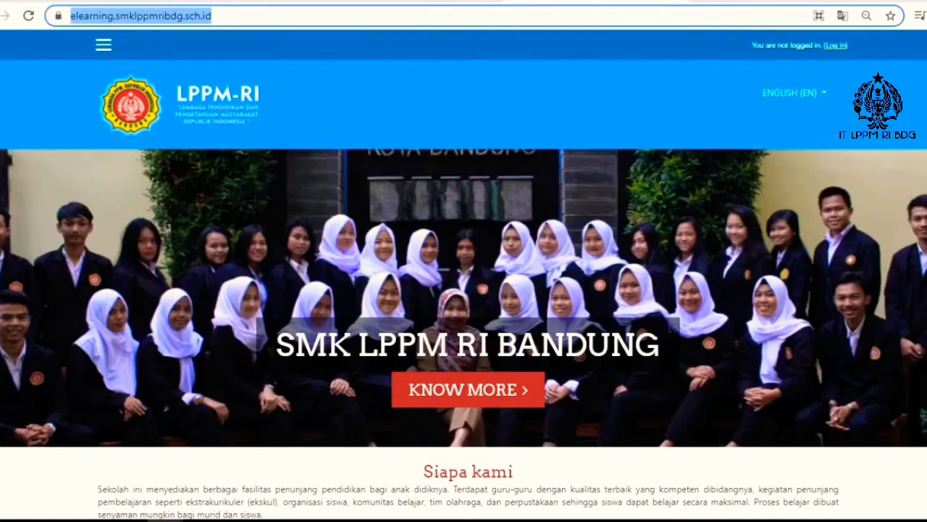
click(247, 16)
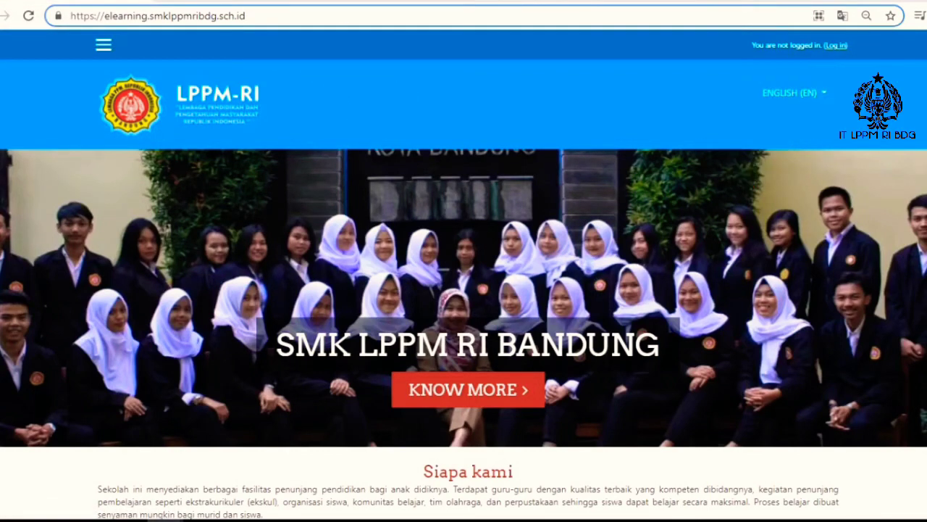
click(835, 45)
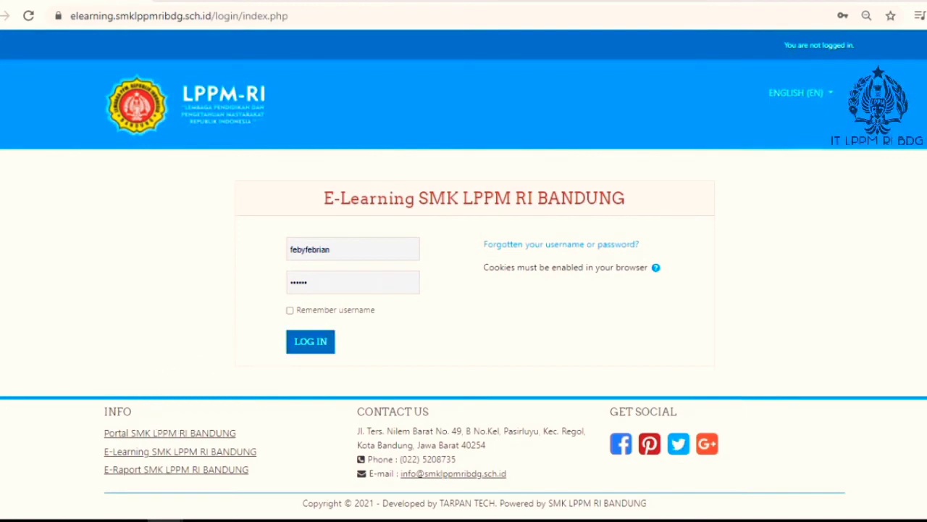
click(310, 341)
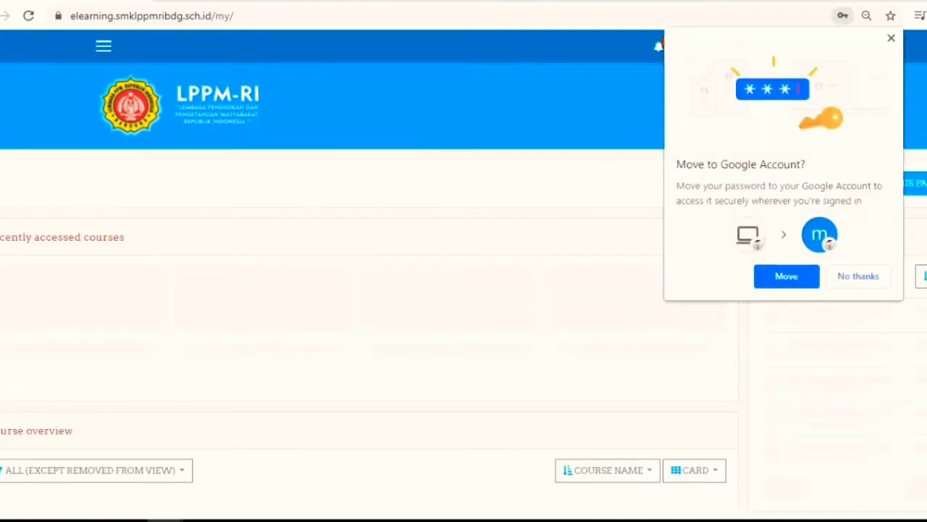
key(Escape)
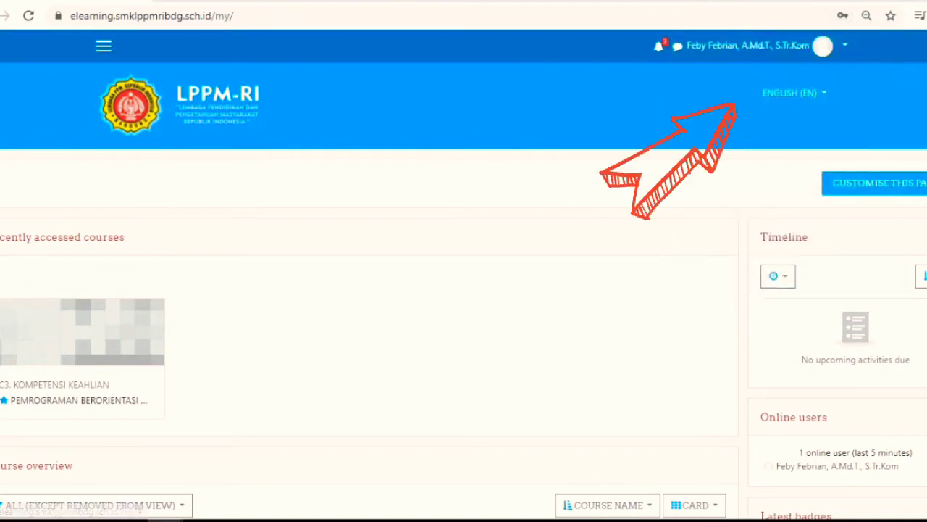
Step: Show the site's navigation sidebar and switch the interface language to Indonesian (id_old), dismissing the translation offer
click(103, 46)
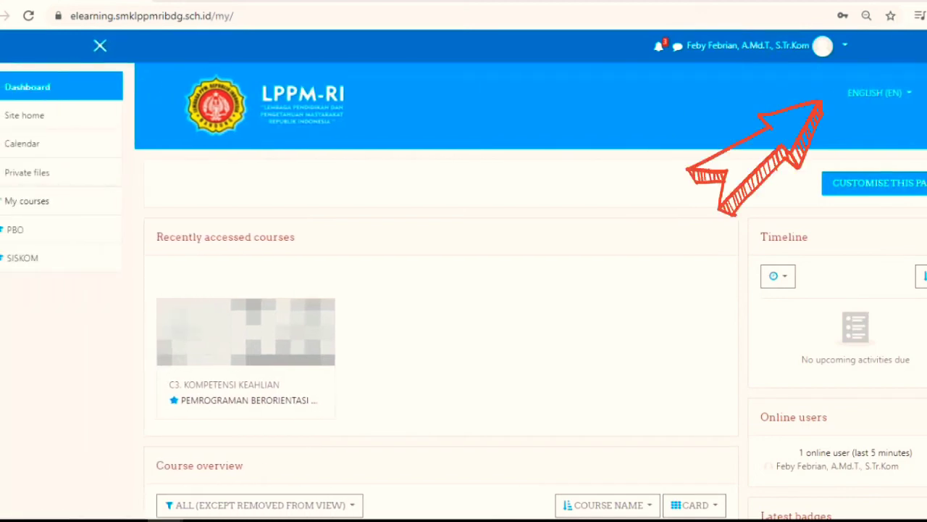
click(878, 93)
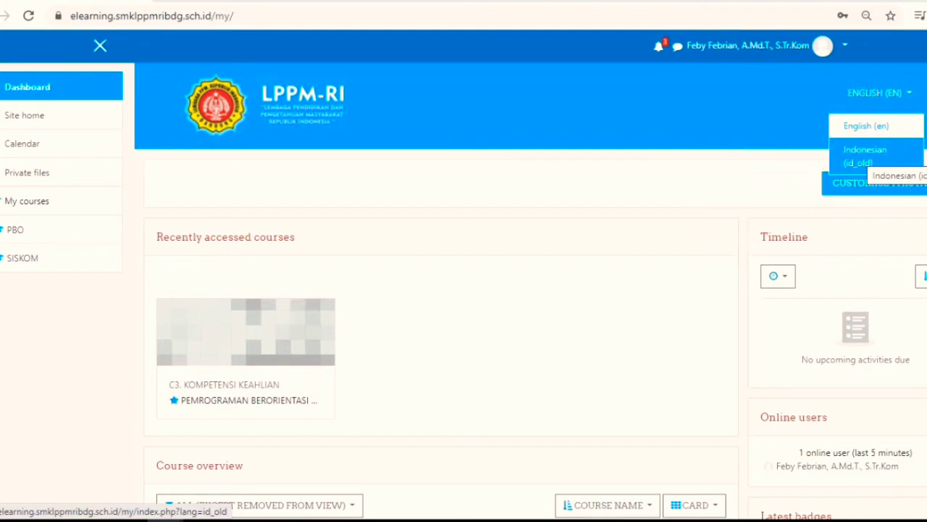
click(865, 156)
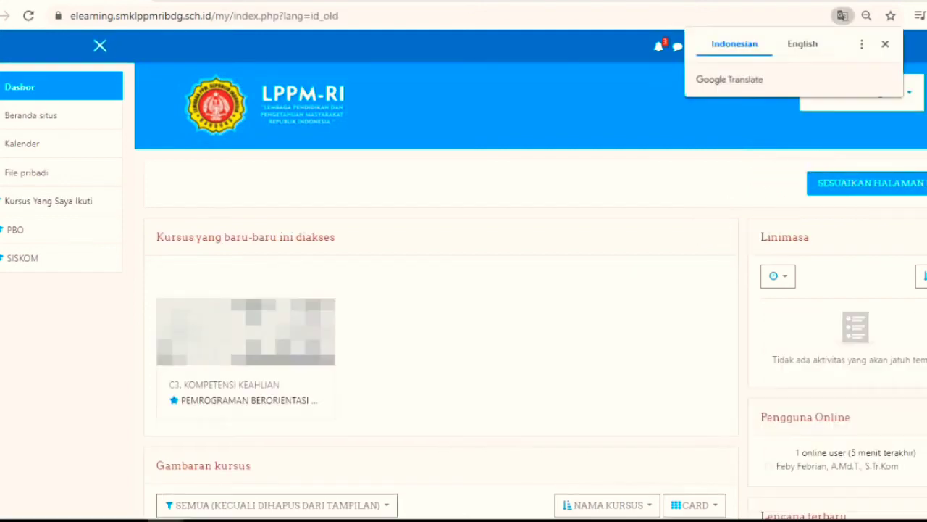
click(885, 44)
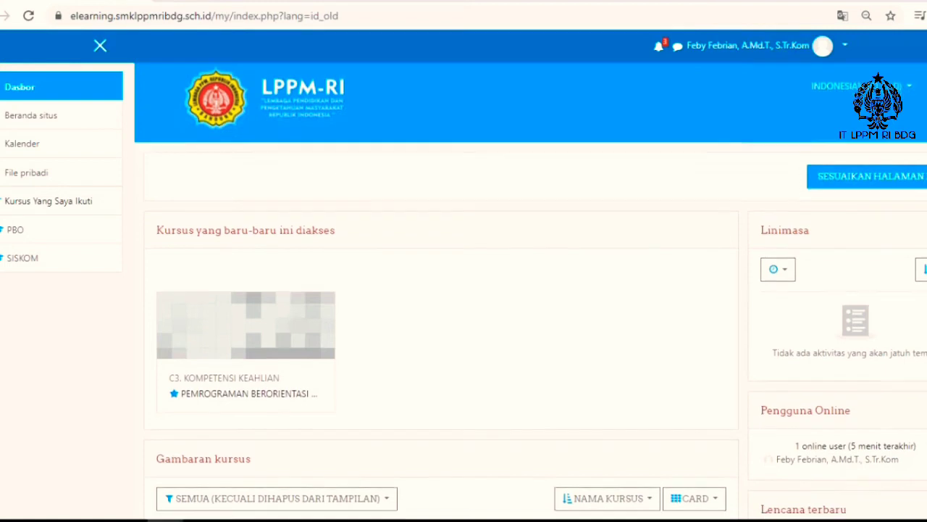
Step: Examine the recently accessed courses and the course overview on the dashboard, including PEMROGRAMAN BERORIENTASI OBJEK
scroll(464, 290, down, 3)
scroll(464, 289, down, 1)
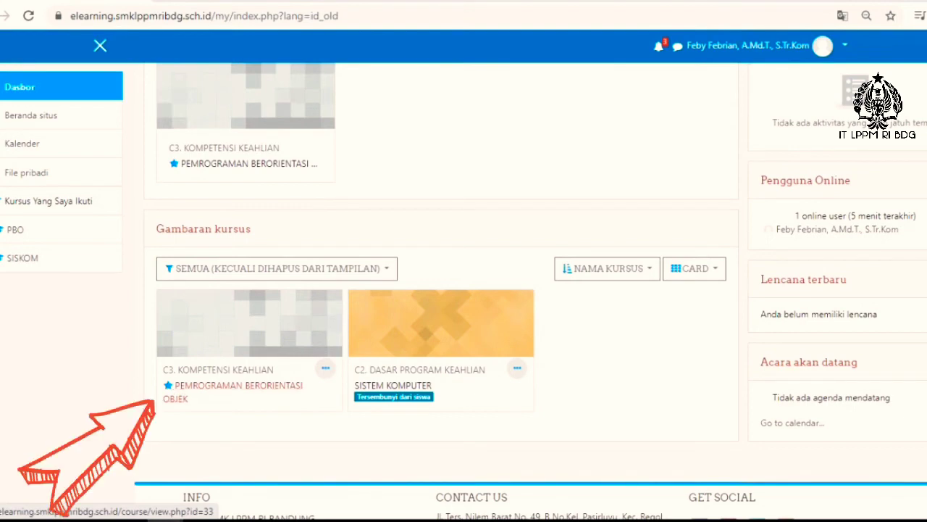
click(232, 386)
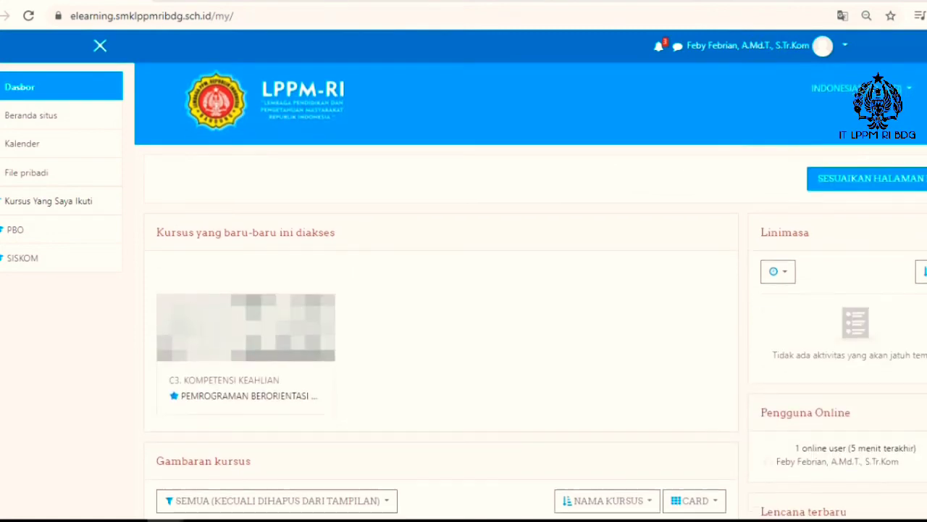
scroll(530, 290, down, 1)
scroll(530, 289, down, 2)
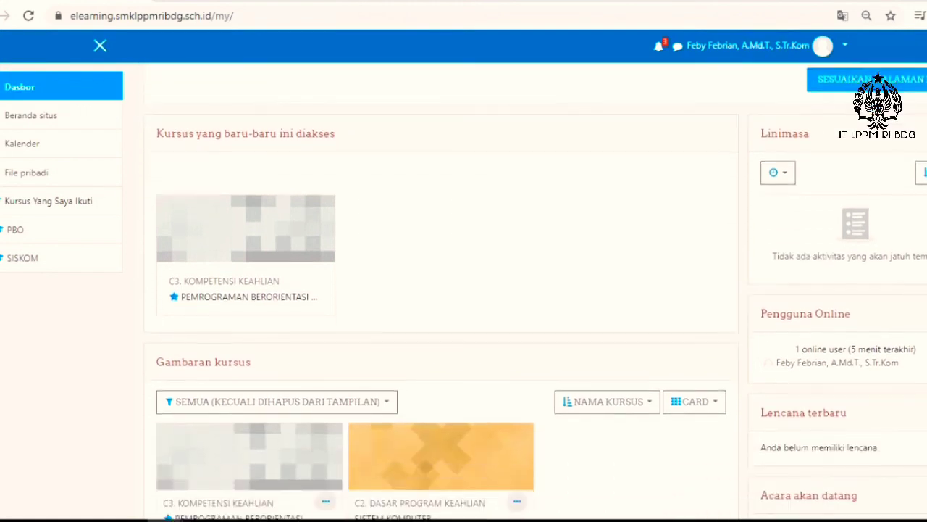
scroll(434, 290, up, 3)
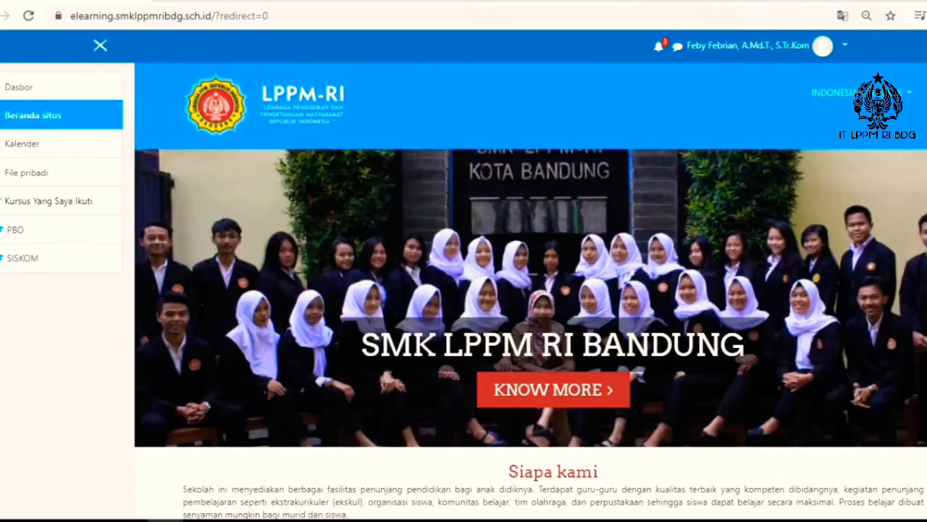
Step: Look through the available courses on the site home page and the monthly view of the calendar
scroll(530, 290, down, 9)
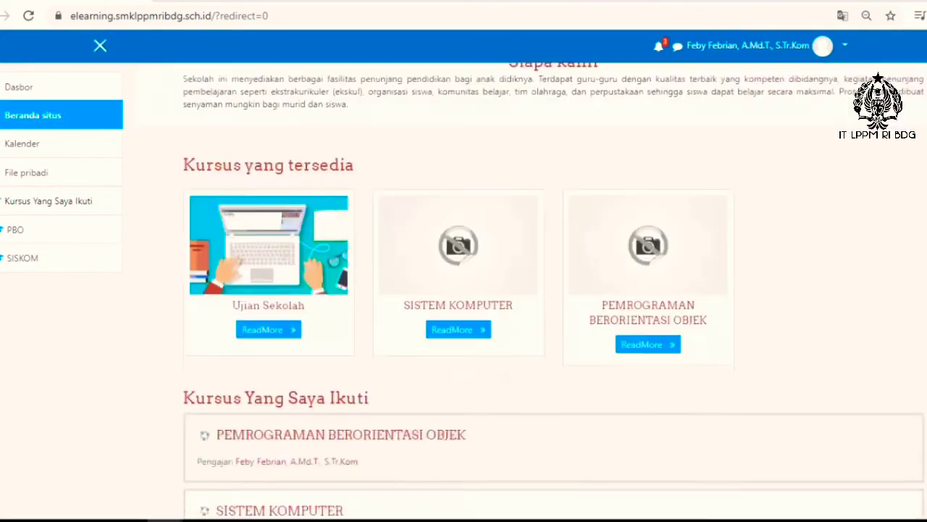
scroll(530, 290, down, 1)
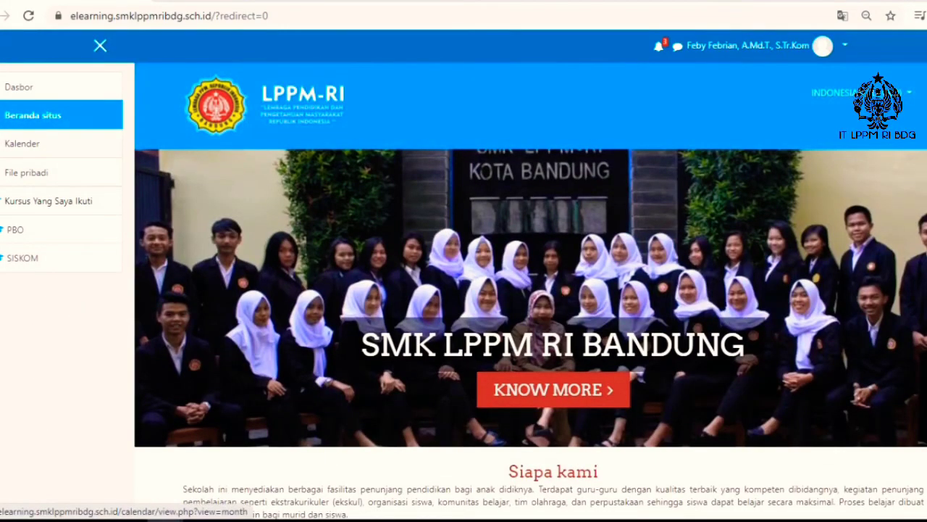
click(22, 143)
scroll(530, 290, down, 6)
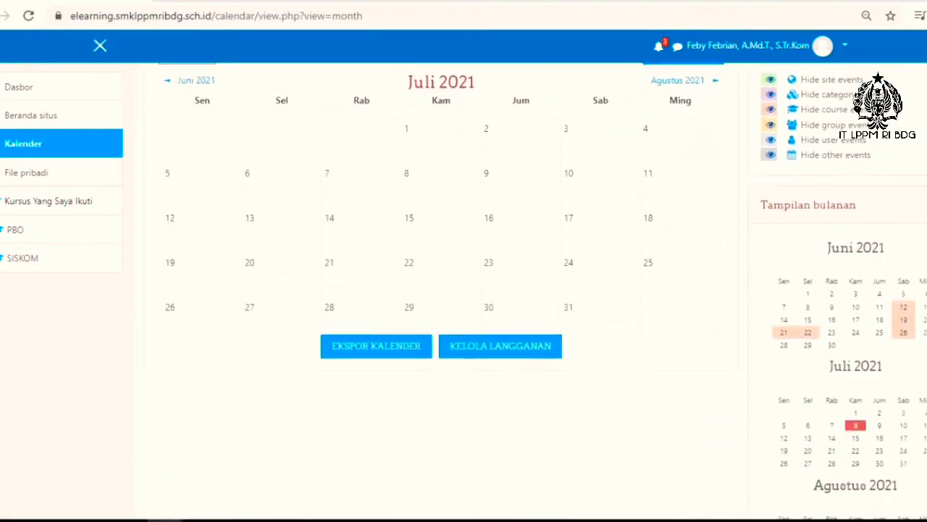
scroll(530, 290, up, 8)
Step: View the private files page and its file area
click(26, 173)
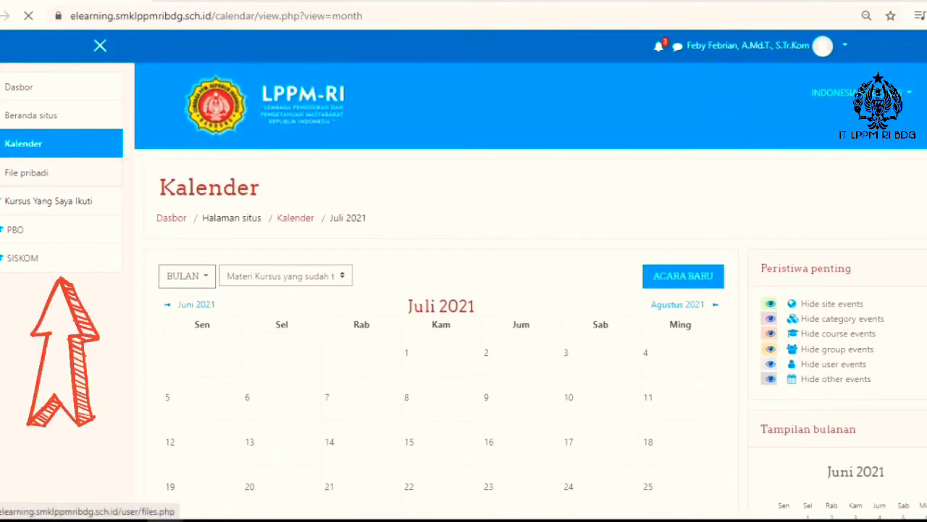
scroll(530, 290, down, 3)
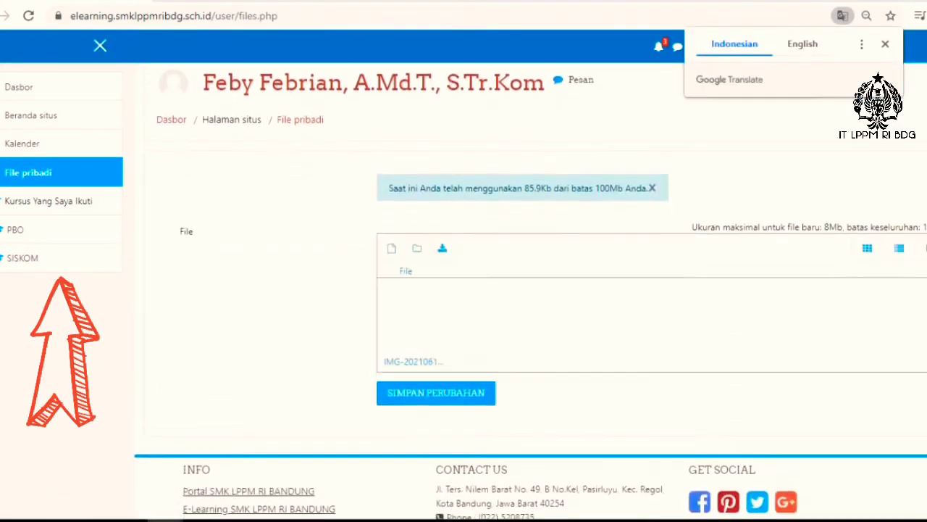
scroll(531, 289, up, 3)
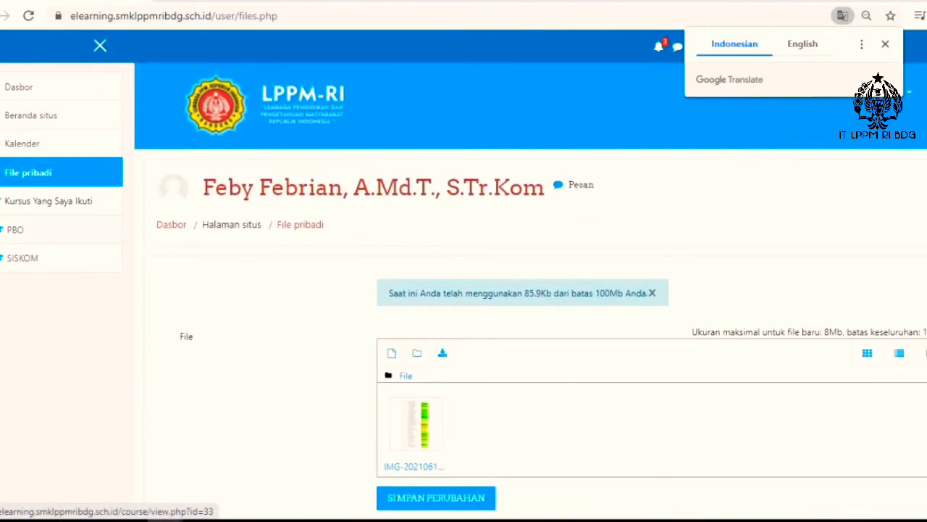
Step: Open the PBO course and turn on its editing mode
click(15, 229)
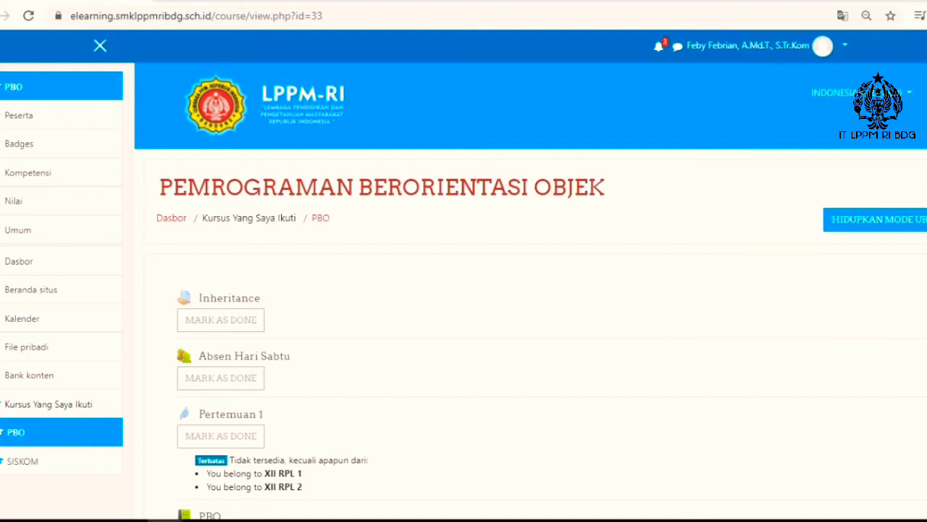
click(879, 220)
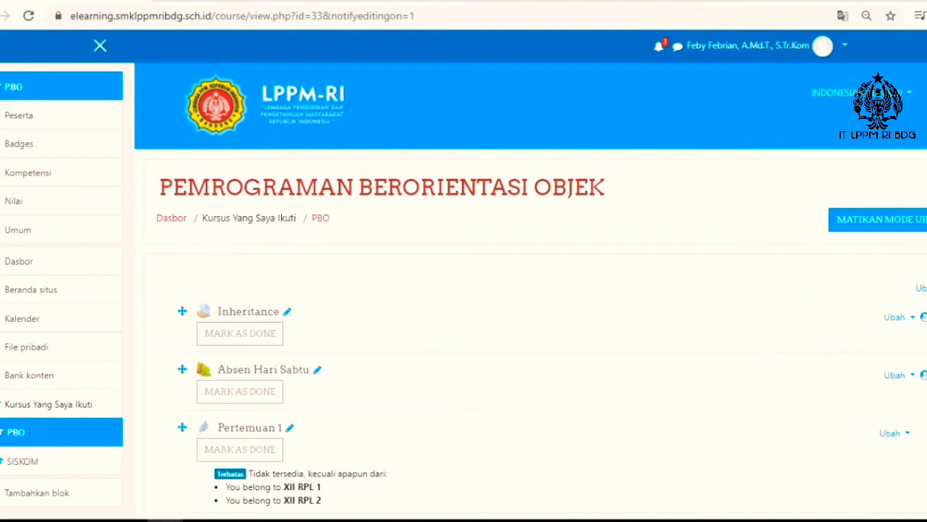
Step: Add a new Assignment activity below the existing activities of the PBO course
scroll(530, 290, down, 3)
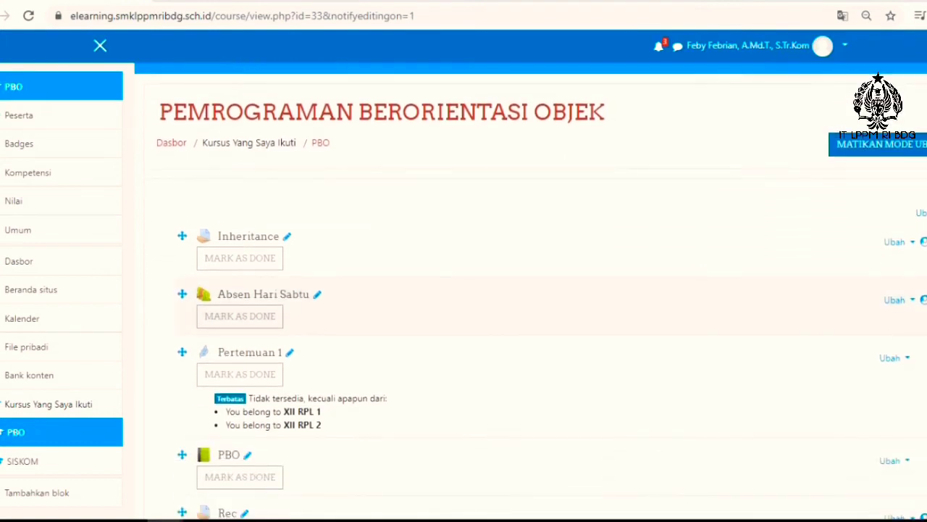
scroll(530, 319, down, 1)
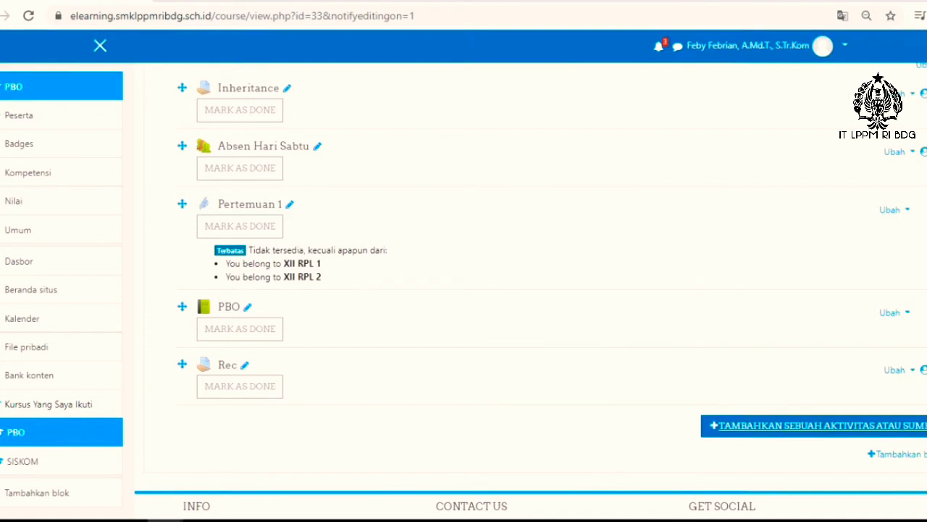
click(820, 425)
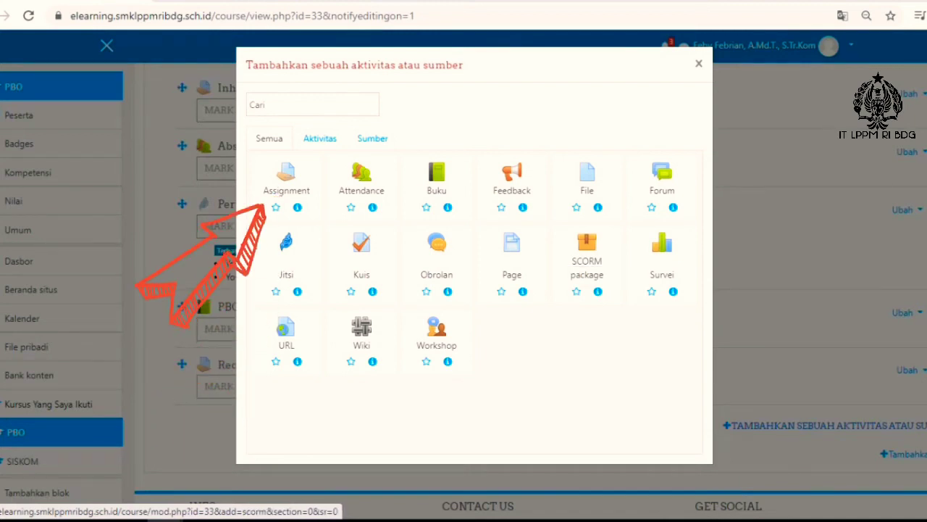
click(286, 181)
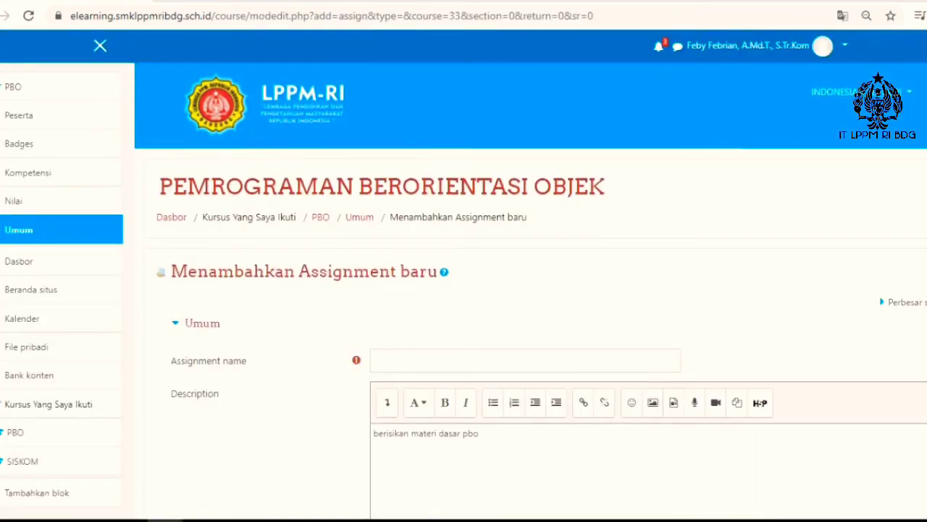
Step: Name the new assignment "Dasar PBO"
scroll(531, 290, down, 1)
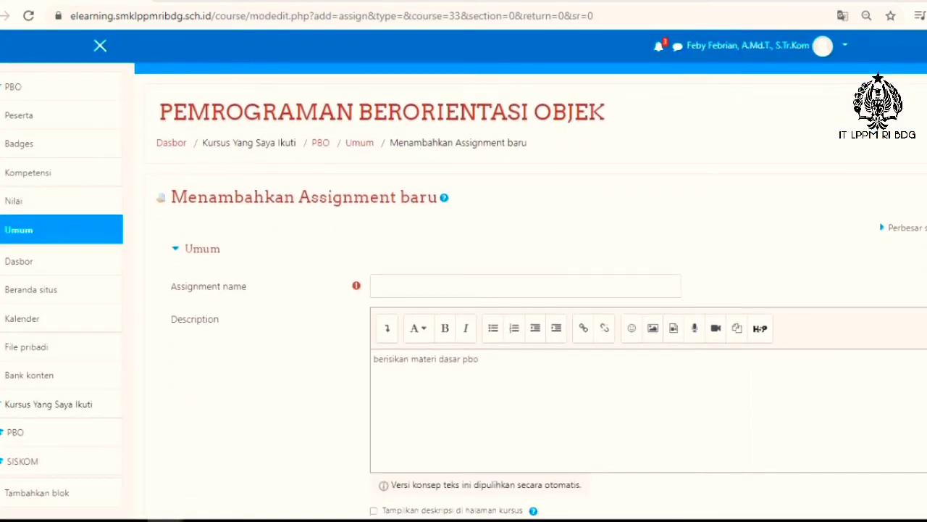
scroll(530, 289, down, 1)
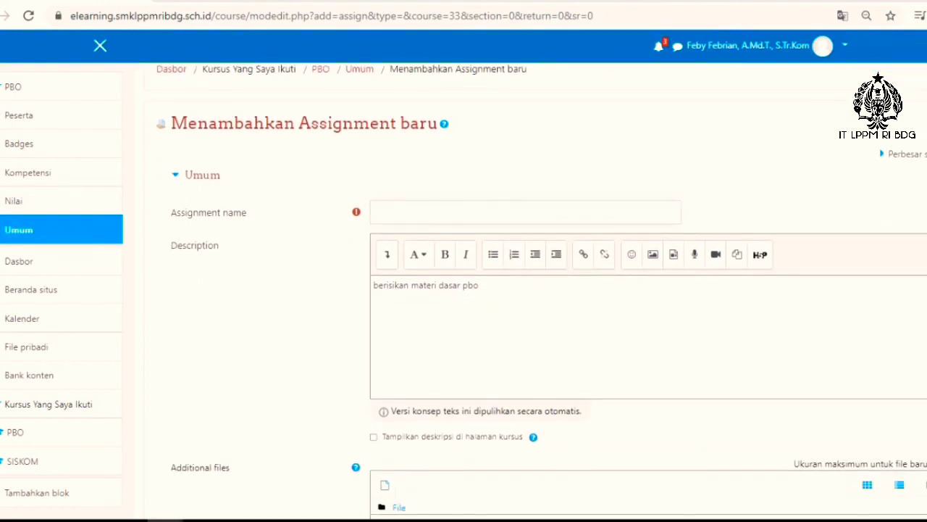
click(375, 212)
text(Dasar PBO)
Step: Make the description text "berisikan materi dasar pbo" bold and view the available paragraph styles without applying one
click(471, 286)
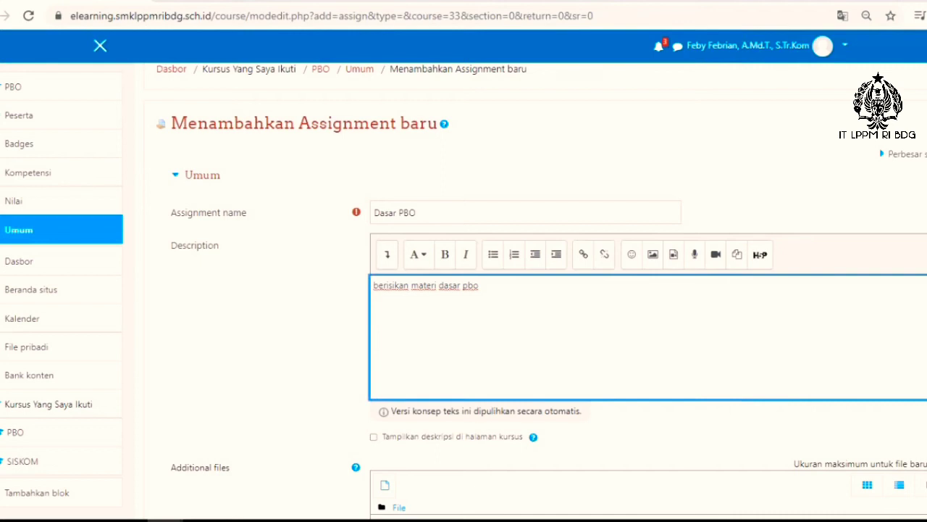
click(408, 285)
drag(479, 285, 373, 285)
key(ctrl+b)
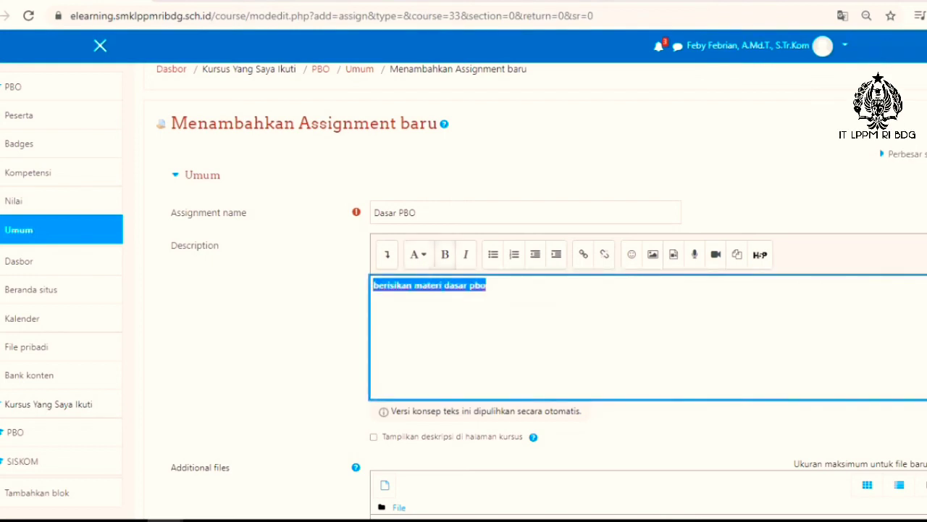
click(418, 254)
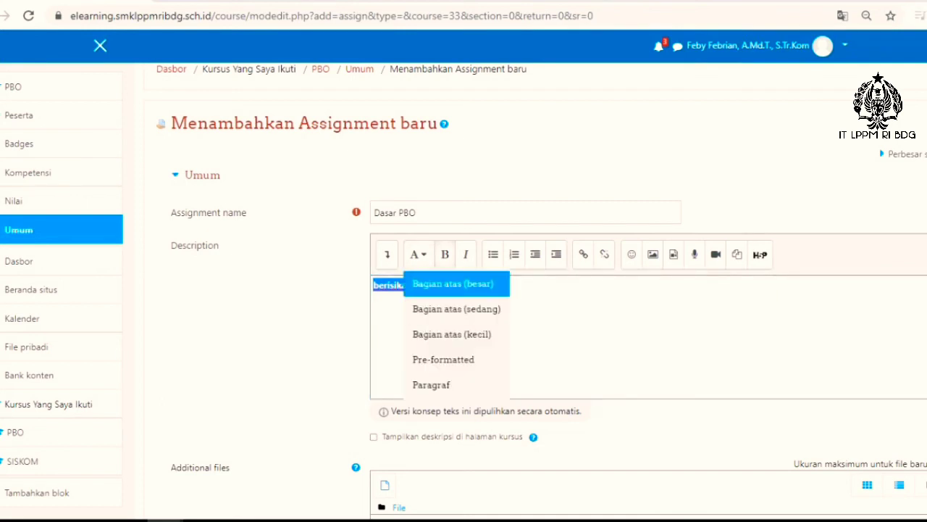
click(543, 304)
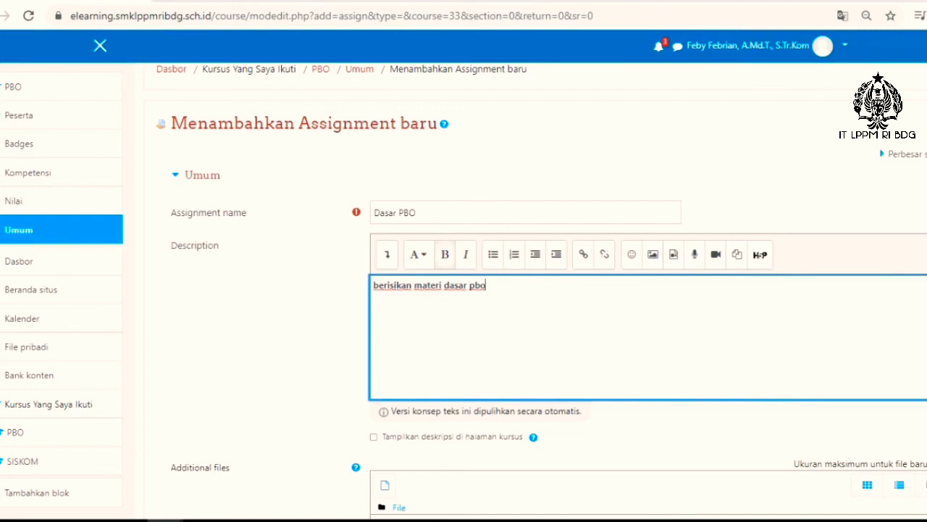
Step: Choose logo11.JPG from the E-Learning folder as the upload file for an image in the assignment description
scroll(542, 289, down, 1)
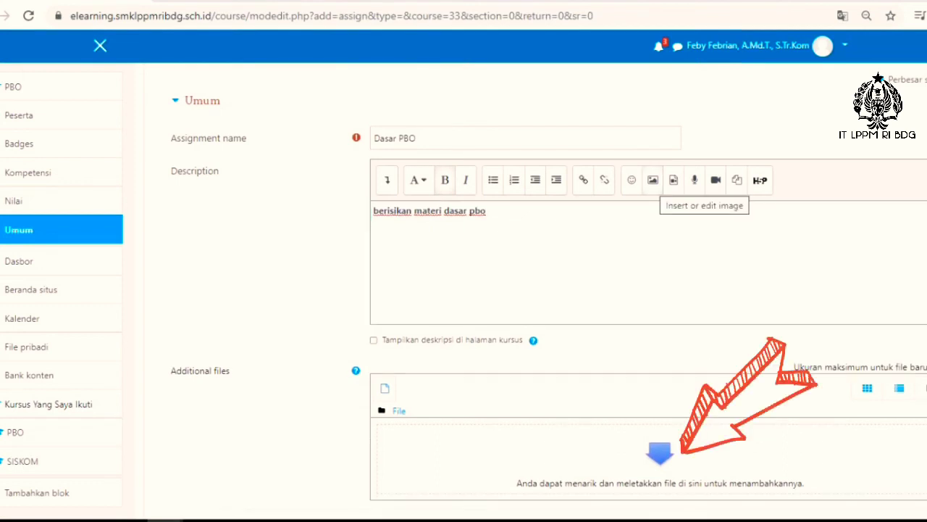
click(653, 179)
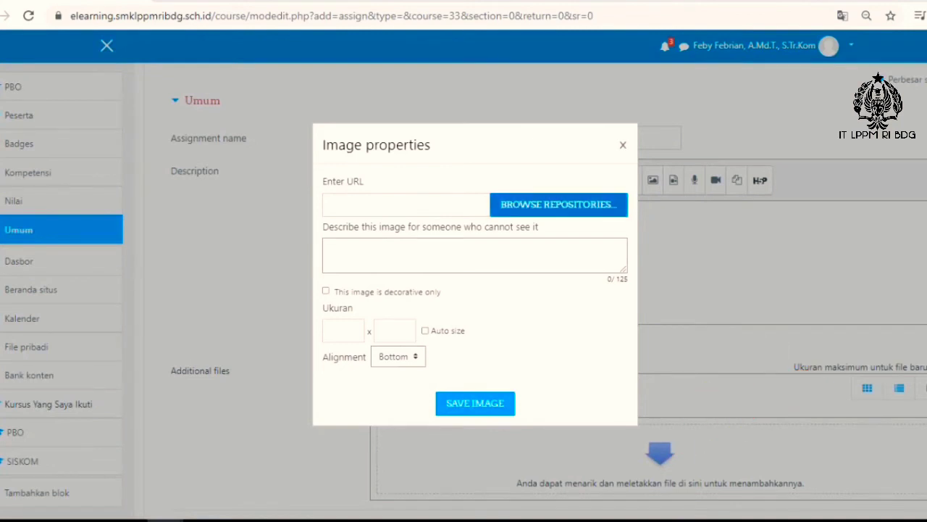
click(558, 204)
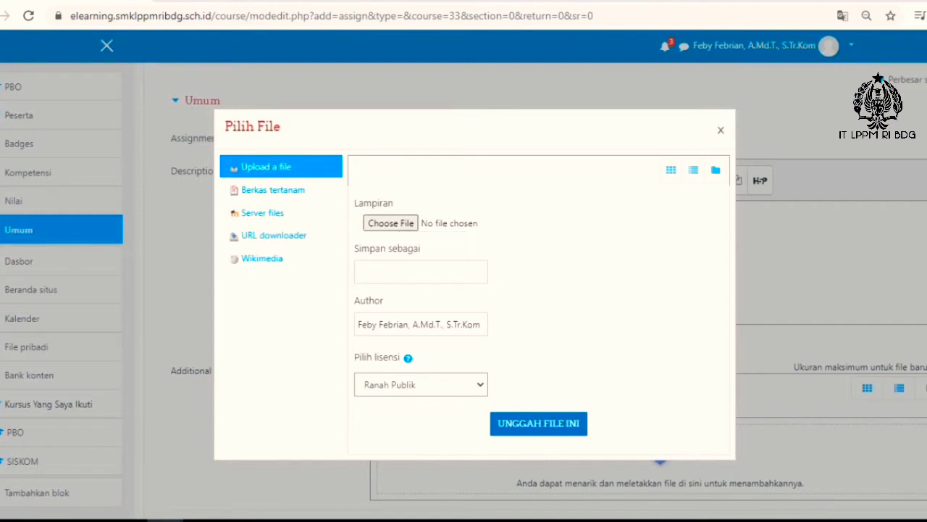
click(391, 223)
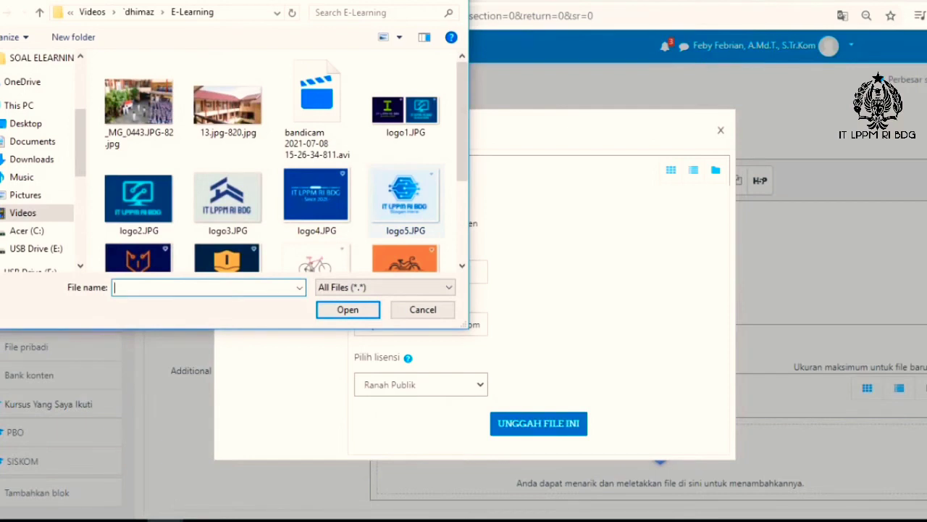
scroll(283, 163, down, 2)
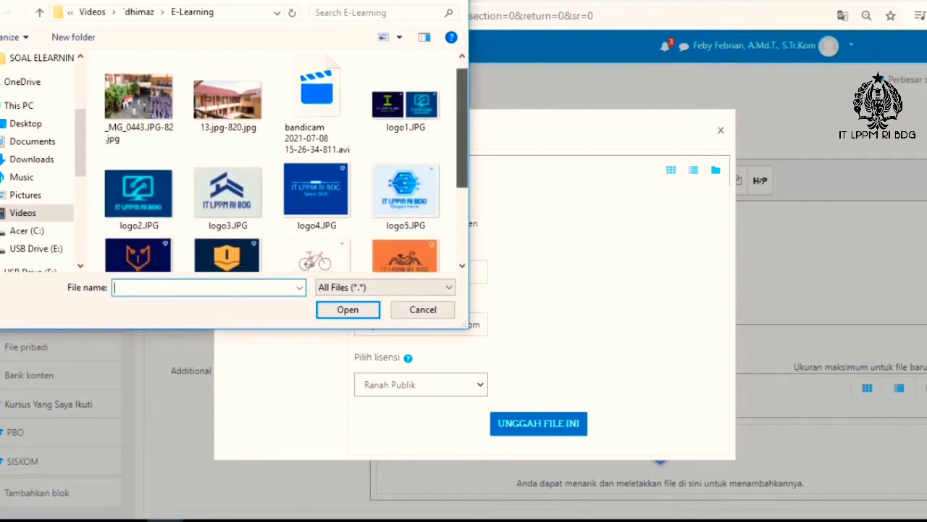
drag(462, 179, 463, 194)
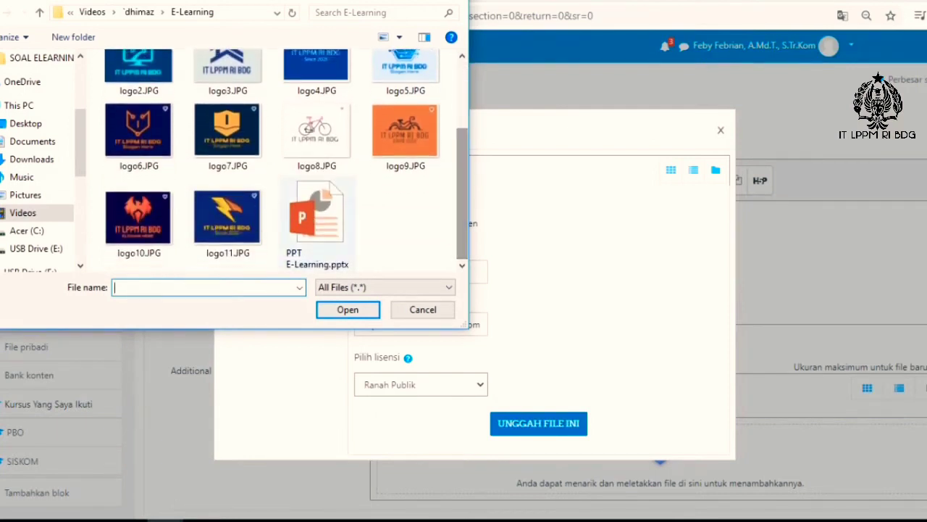
click(229, 219)
click(347, 309)
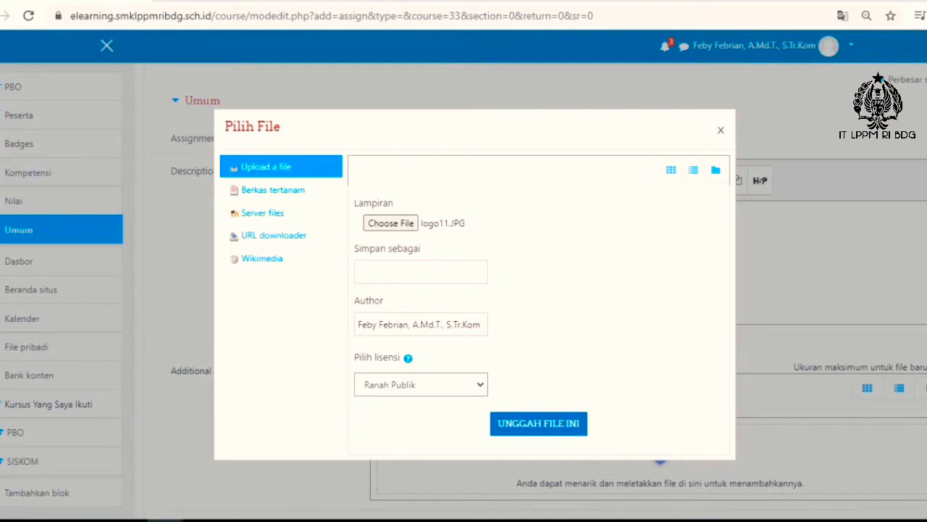
Step: Look through the licence options and the embedded files, server files, URL downloader and Wikimedia sources for the description image
click(421, 385)
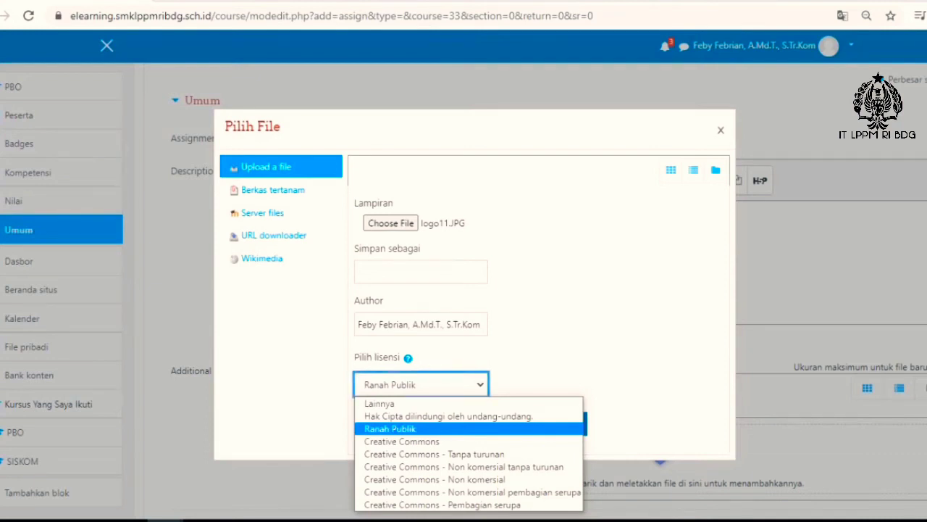
click(273, 190)
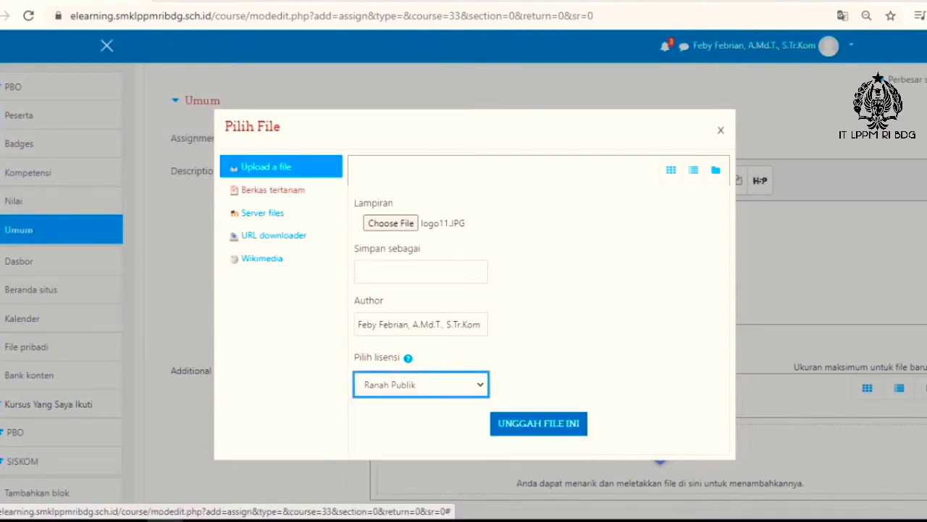
click(273, 190)
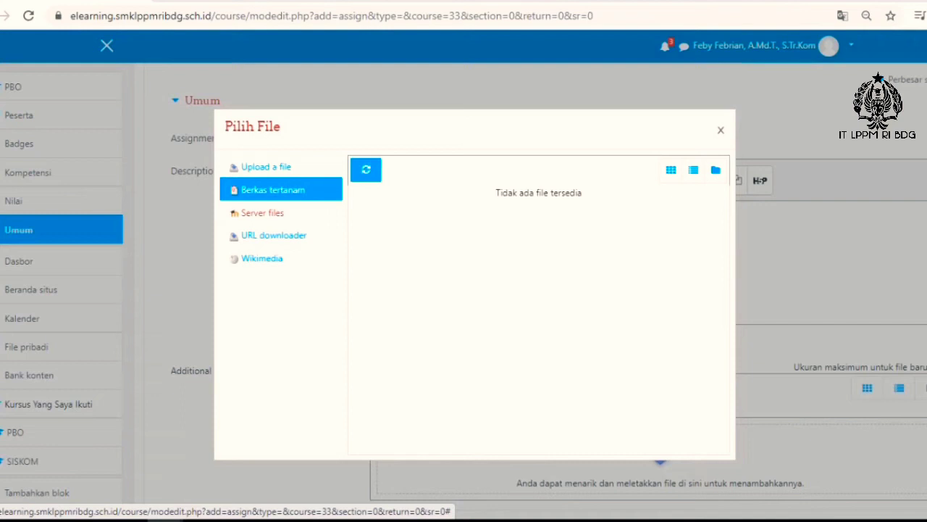
click(262, 213)
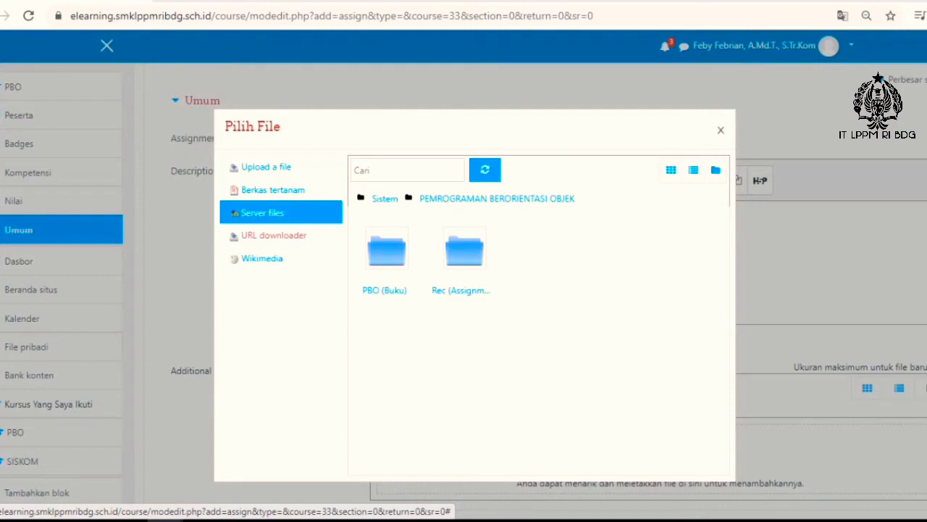
click(274, 236)
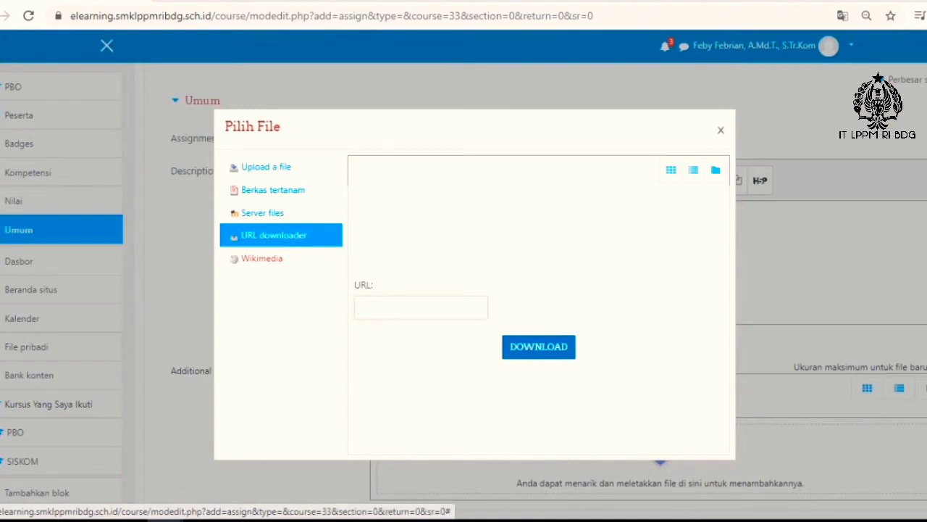
click(262, 258)
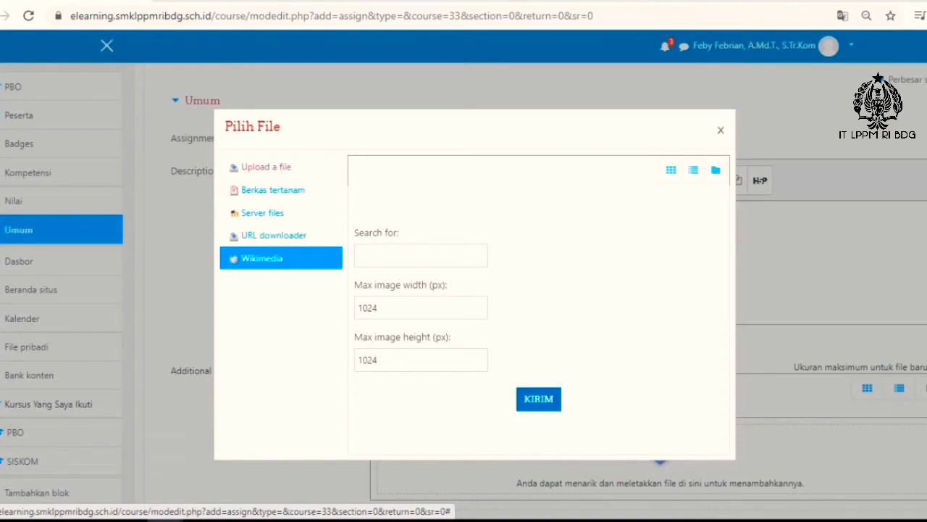
click(266, 166)
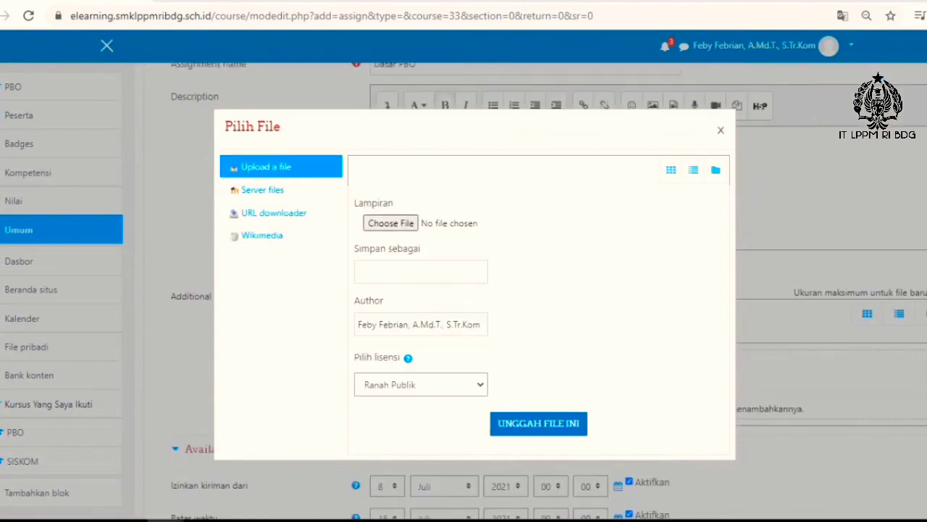
Step: Upload logo11.JPG from the E-Learning folder to the assignment's additional files
click(390, 222)
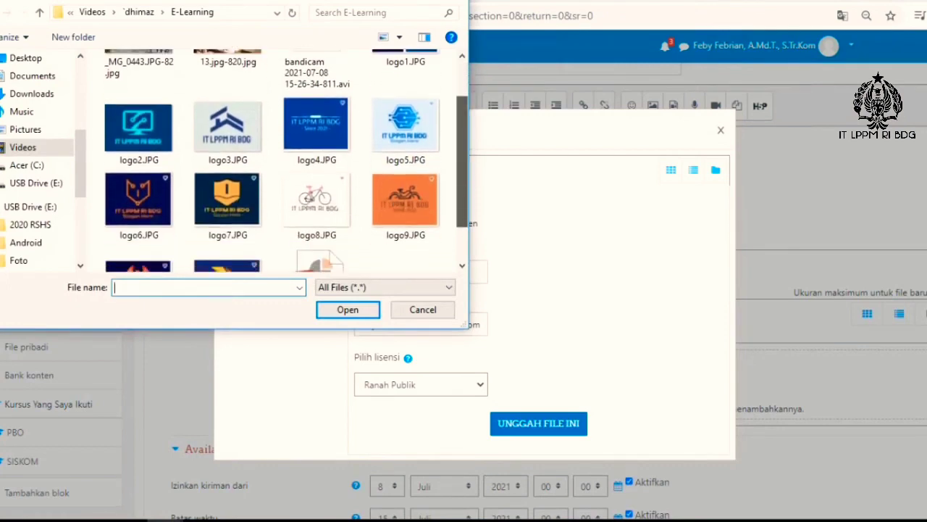
scroll(282, 159, down, 2)
click(226, 210)
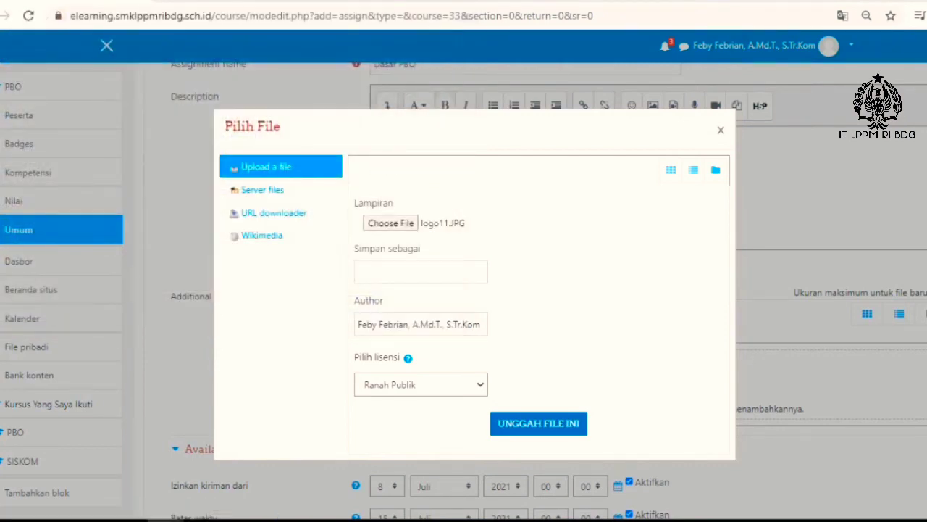
click(538, 423)
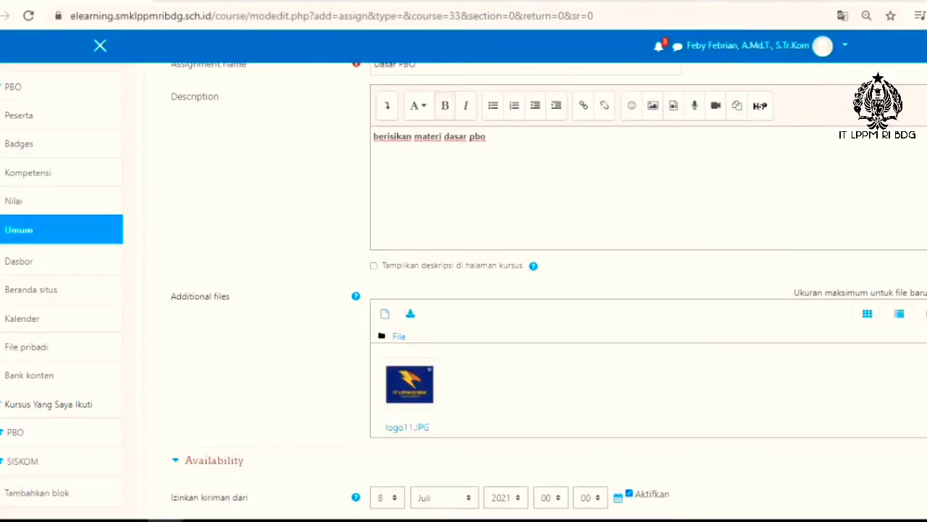
Step: Allow submissions from 5 July 2021 and set the due date to 12 July 2021
scroll(536, 290, down, 5)
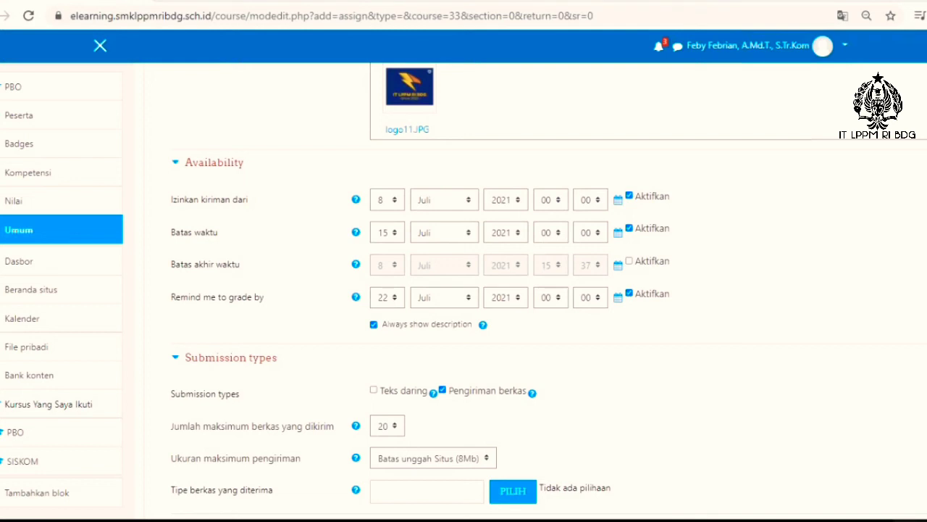
click(388, 200)
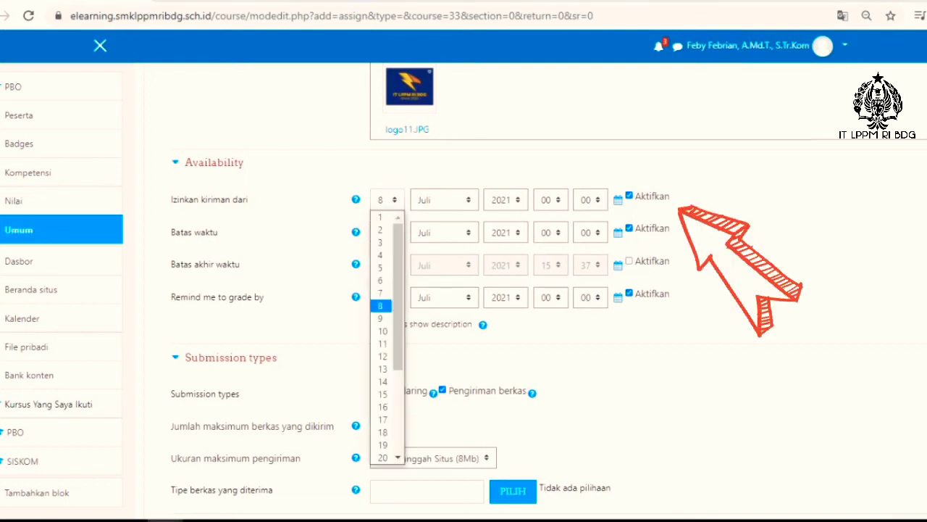
click(381, 268)
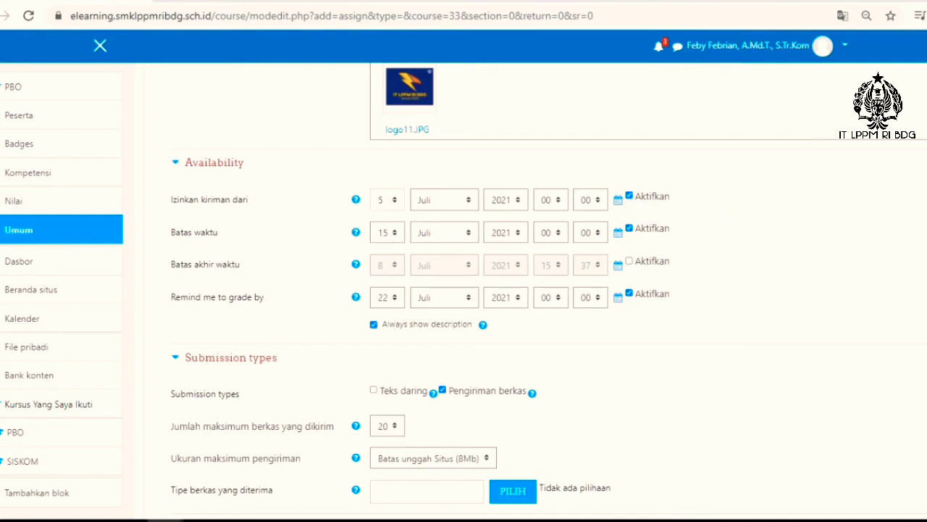
click(388, 233)
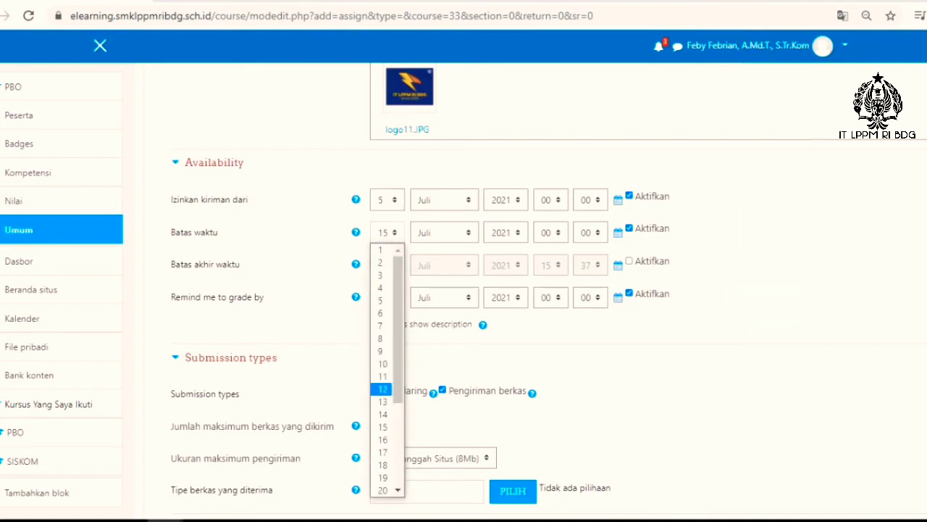
click(382, 389)
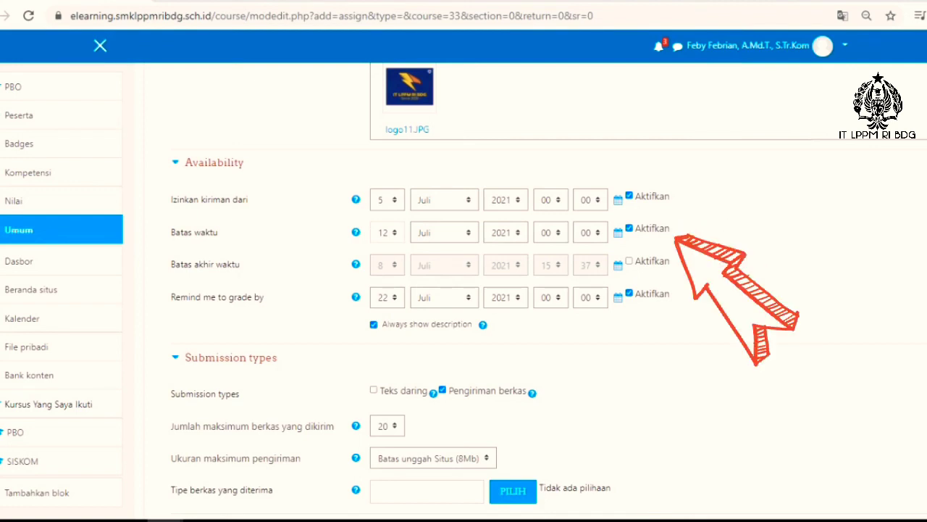
Step: Try a cut-off date of 12 July 2021 at 14:37 and disable the cut-off date again
click(629, 261)
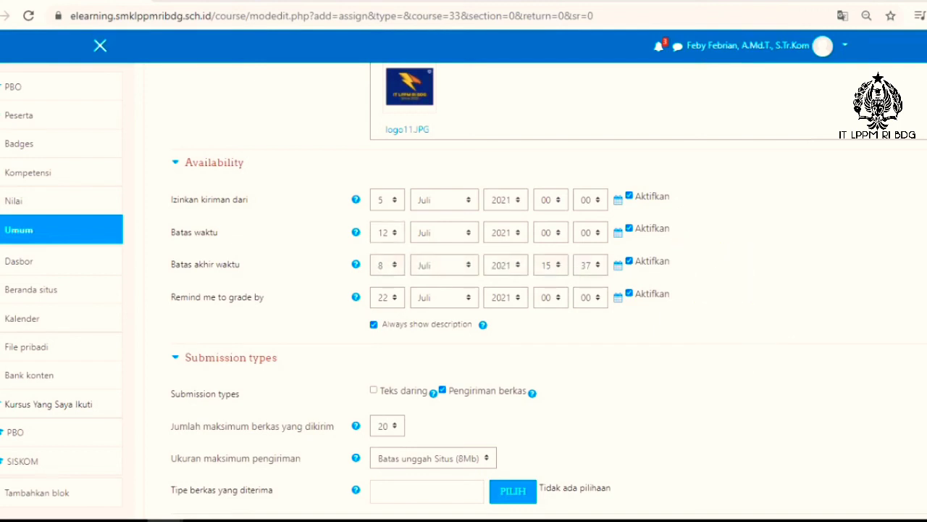
click(550, 265)
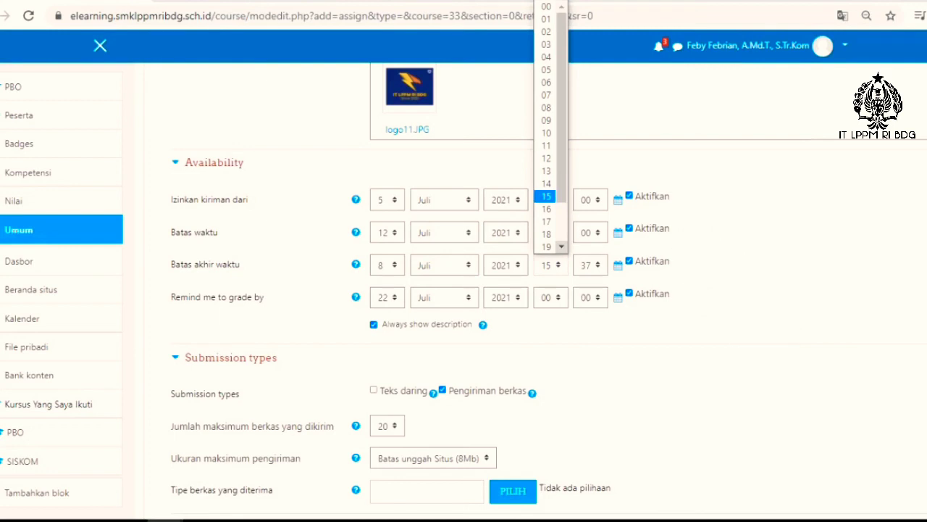
click(546, 183)
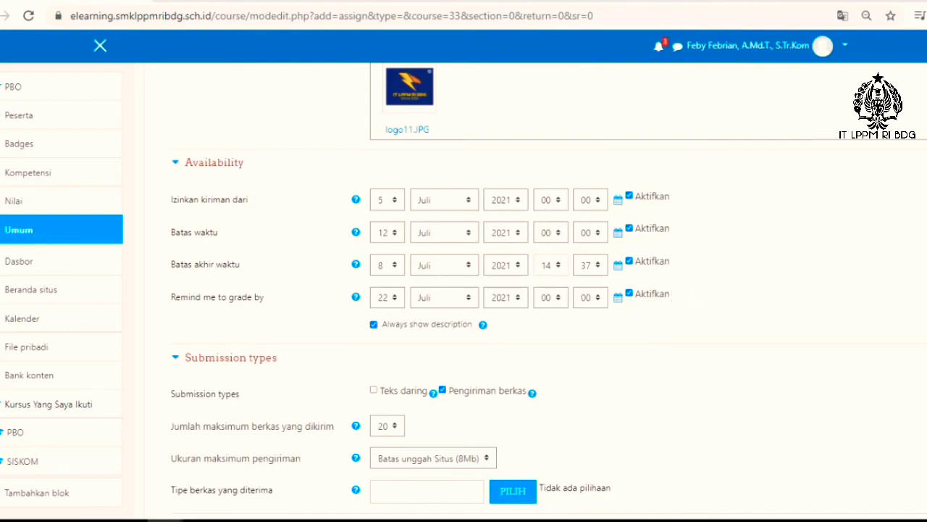
click(388, 265)
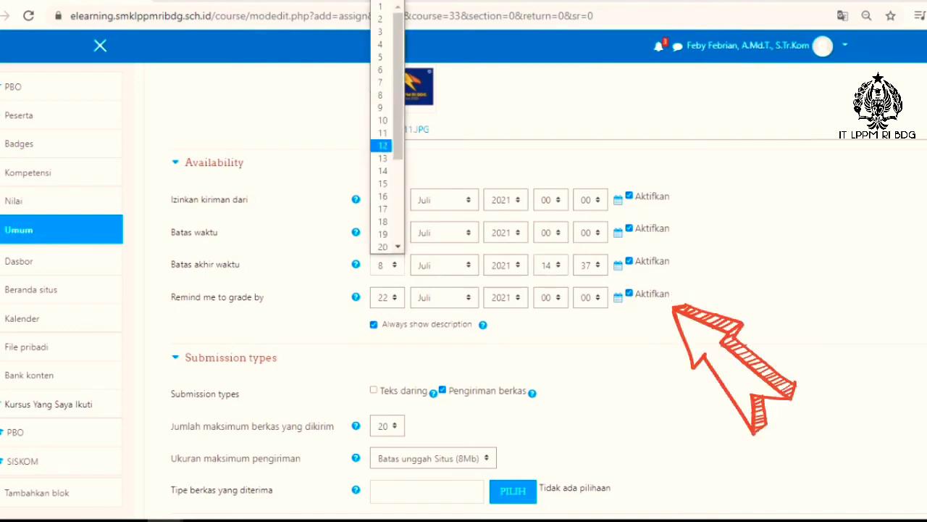
click(382, 146)
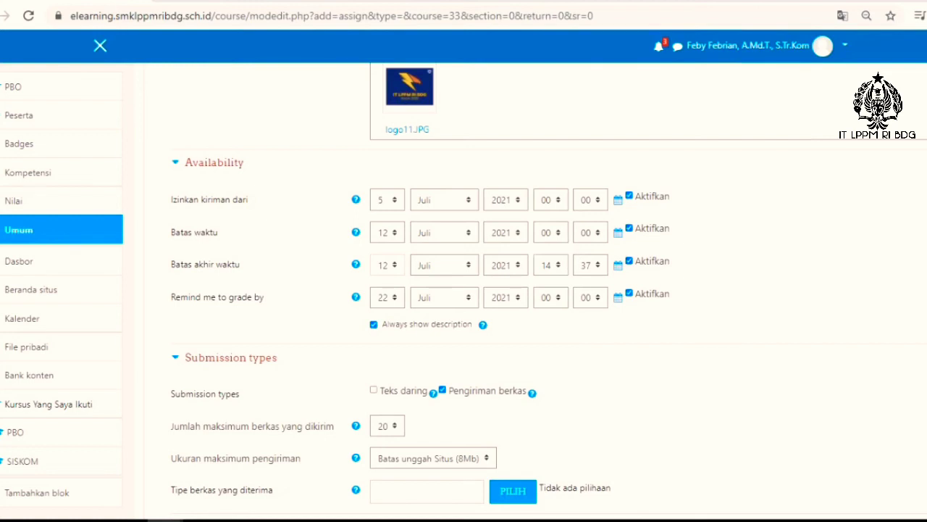
click(628, 261)
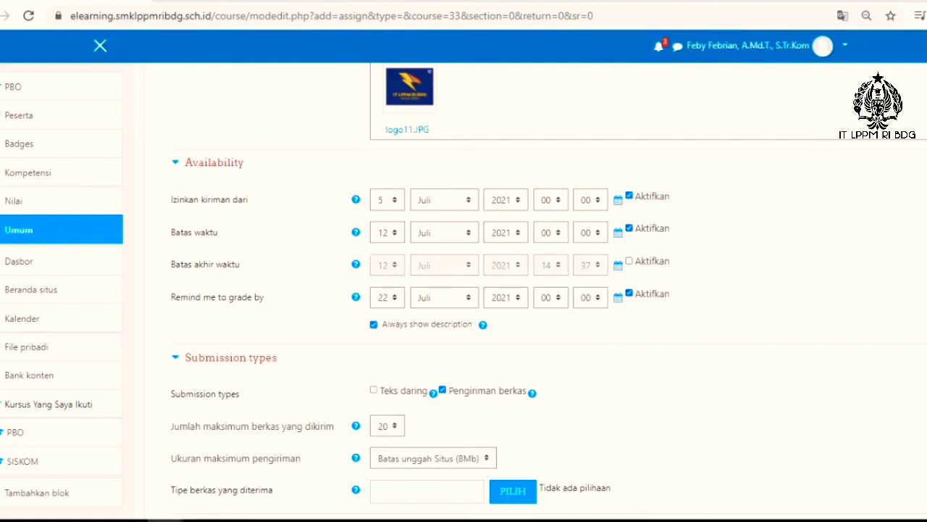
Step: Disable the grading reminder and enable online text as an additional submission type
click(629, 294)
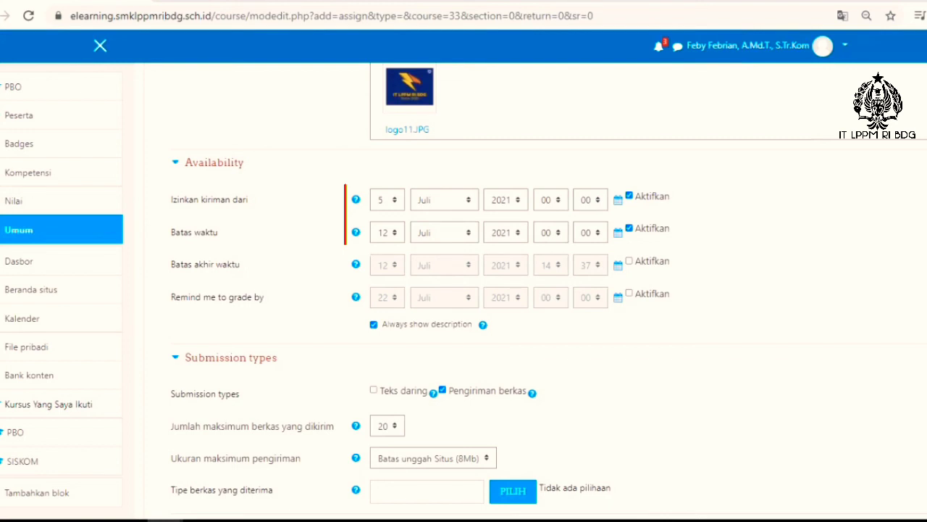
scroll(549, 289, down, 1)
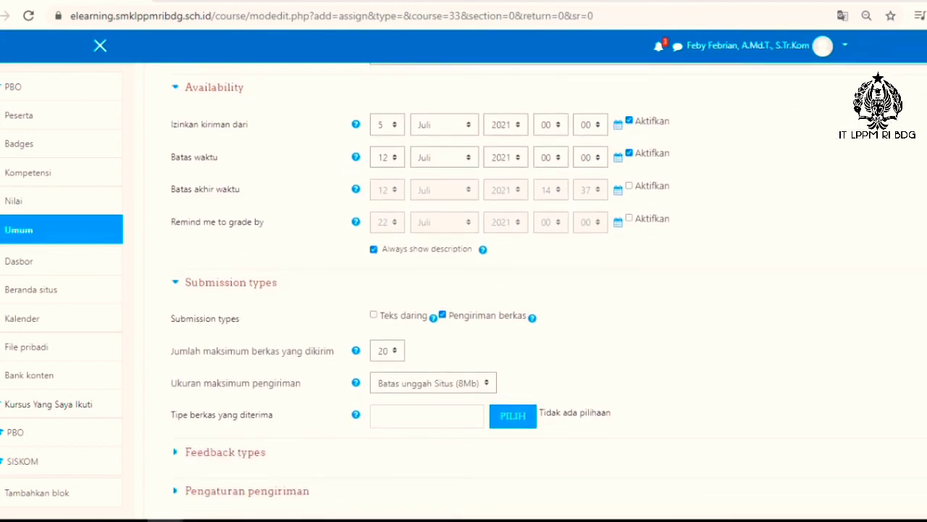
scroll(421, 290, down, 1)
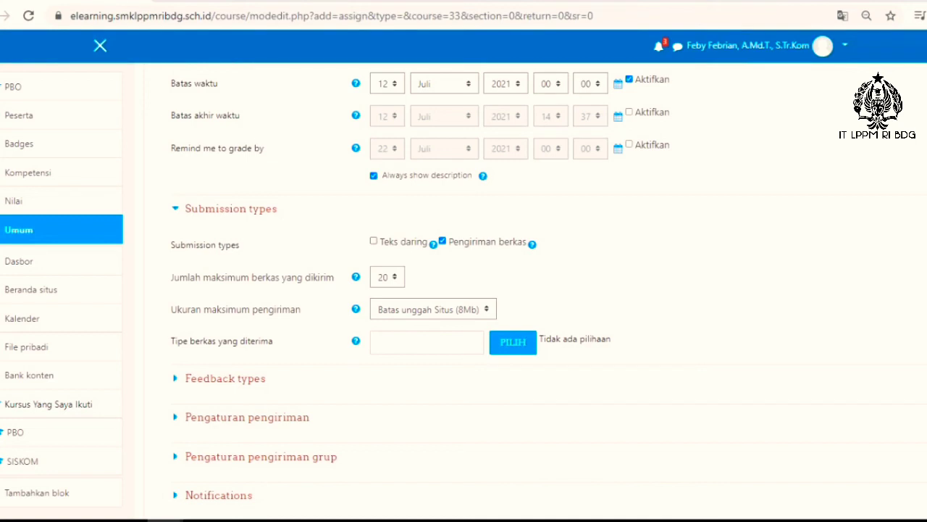
click(374, 241)
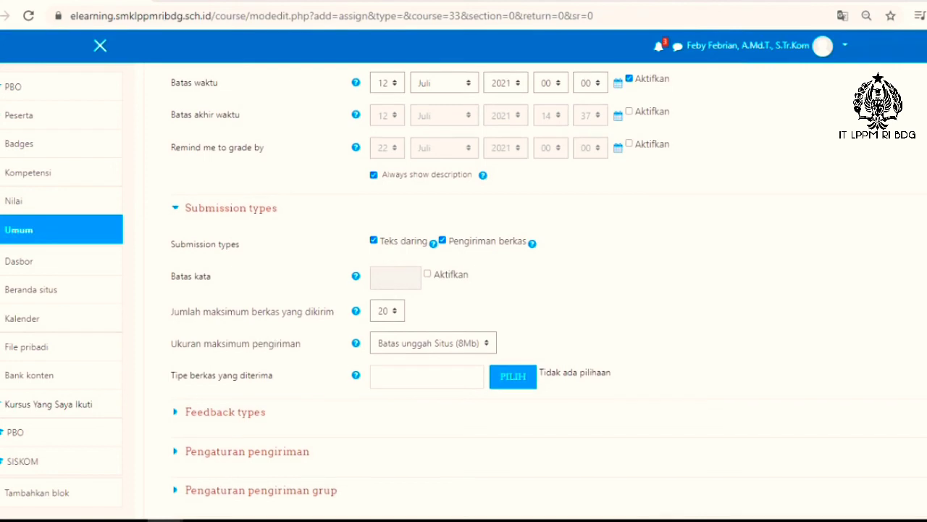
Step: View the available limits for the maximum number of submitted files without choosing another one
scroll(420, 290, down, 1)
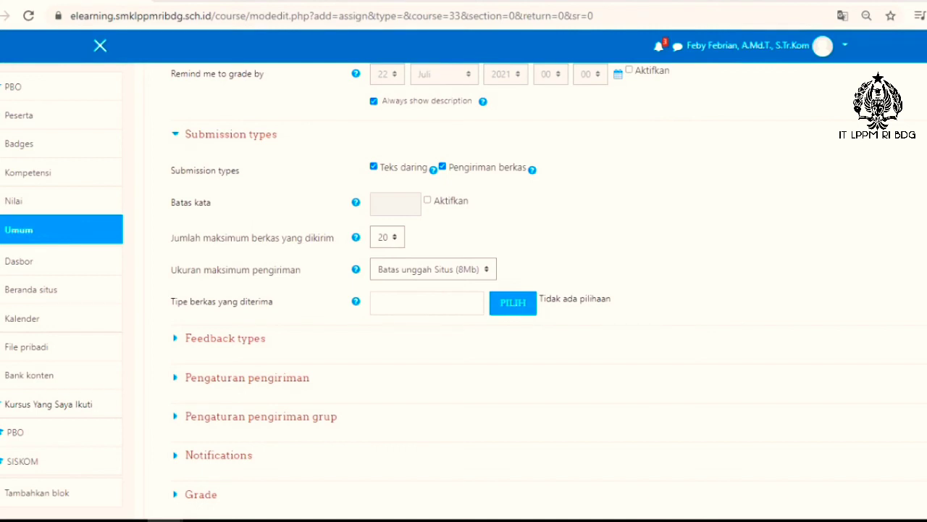
click(387, 236)
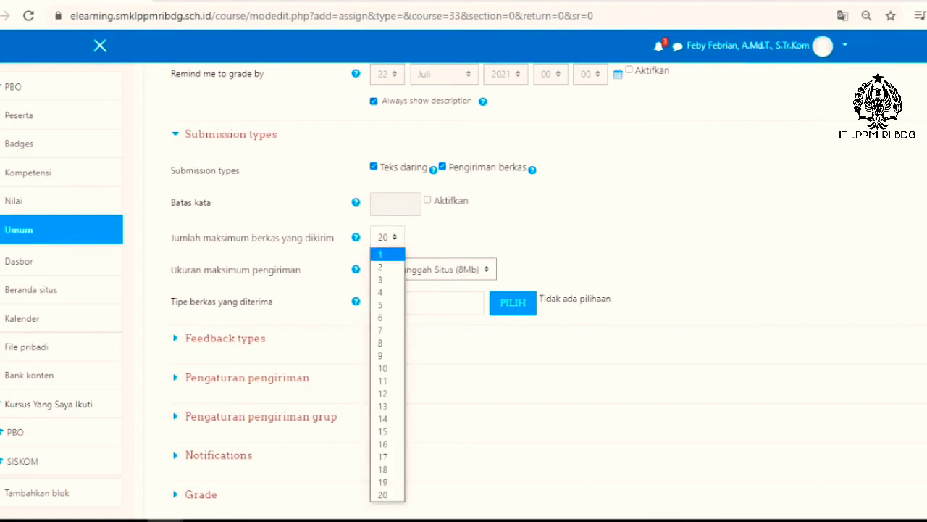
click(387, 237)
click(387, 237)
click(387, 236)
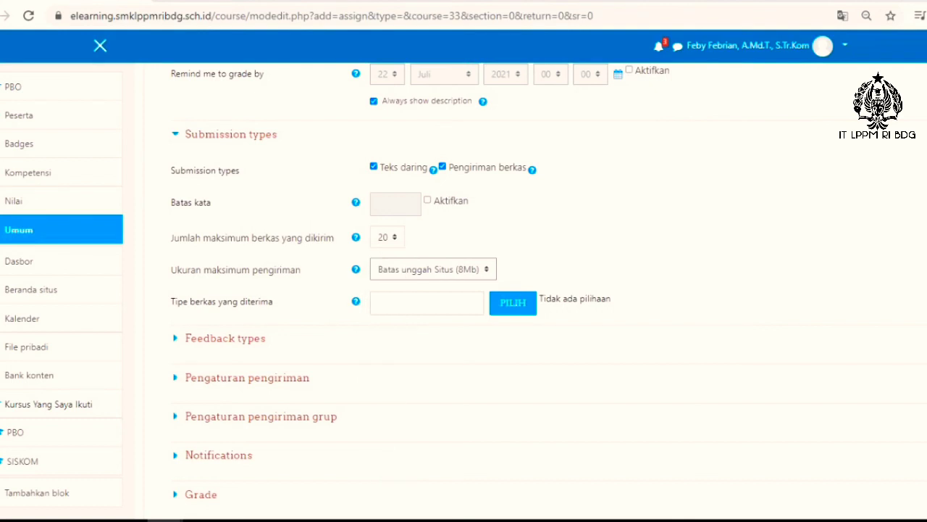
Step: View the available choices for the maximum number of submitted files and the maximum submission size, keeping both settings
click(387, 237)
click(388, 237)
click(433, 269)
click(433, 269)
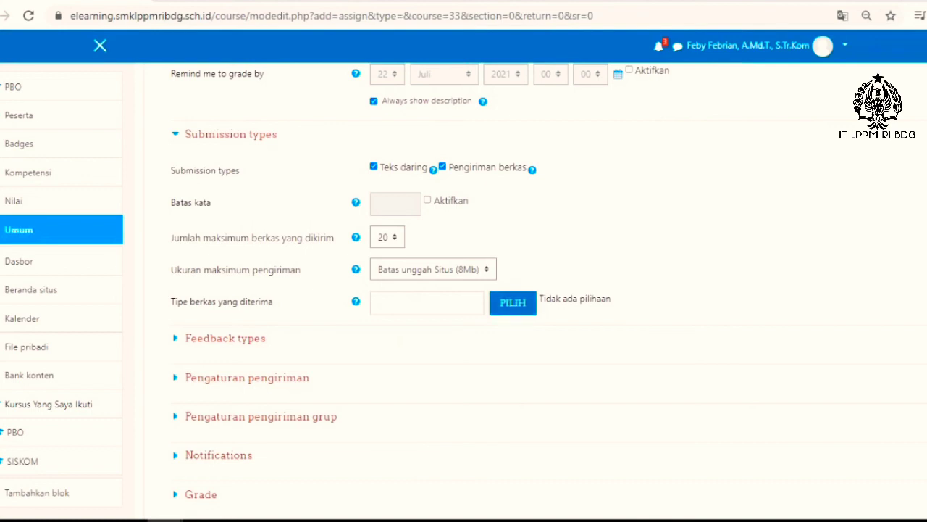
Step: Look through the complete list of accepted file types and leave it without choosing any
click(513, 302)
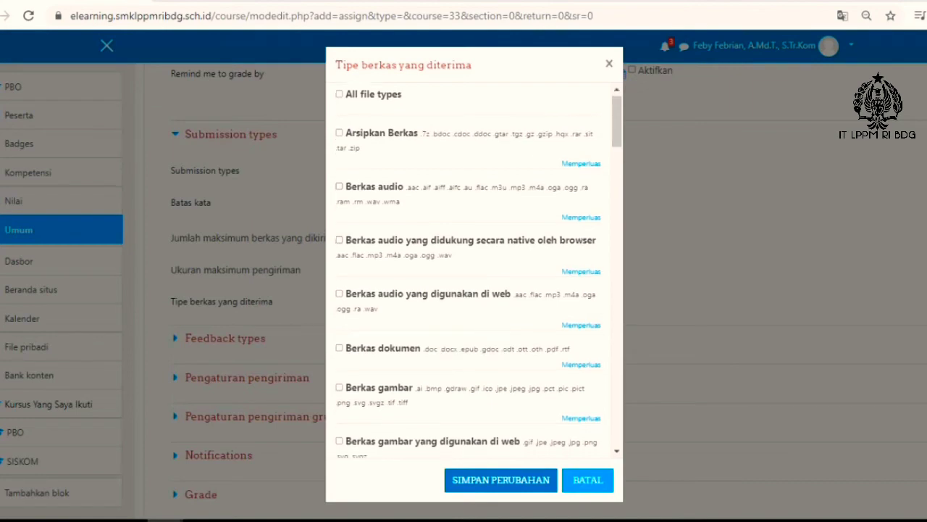
scroll(475, 271, down, 2)
scroll(474, 271, down, 2)
scroll(475, 271, down, 10)
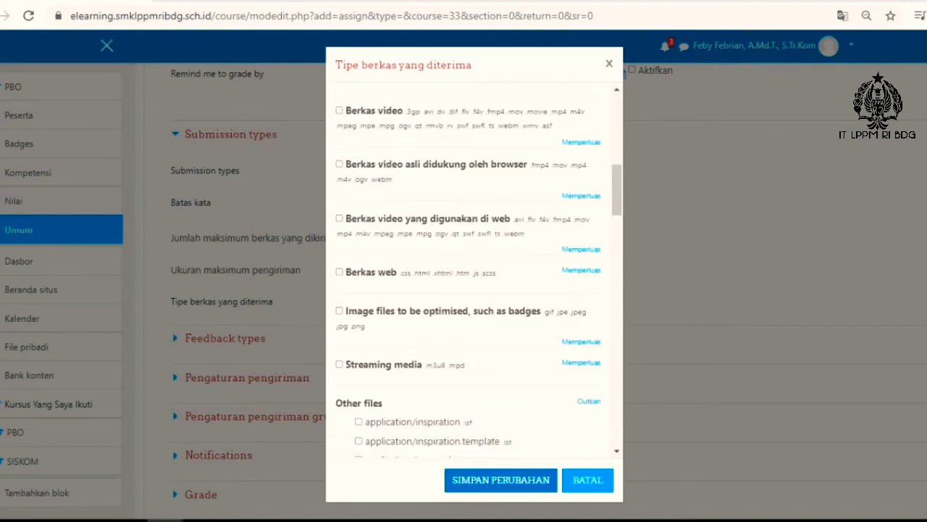
scroll(475, 272, down, 10)
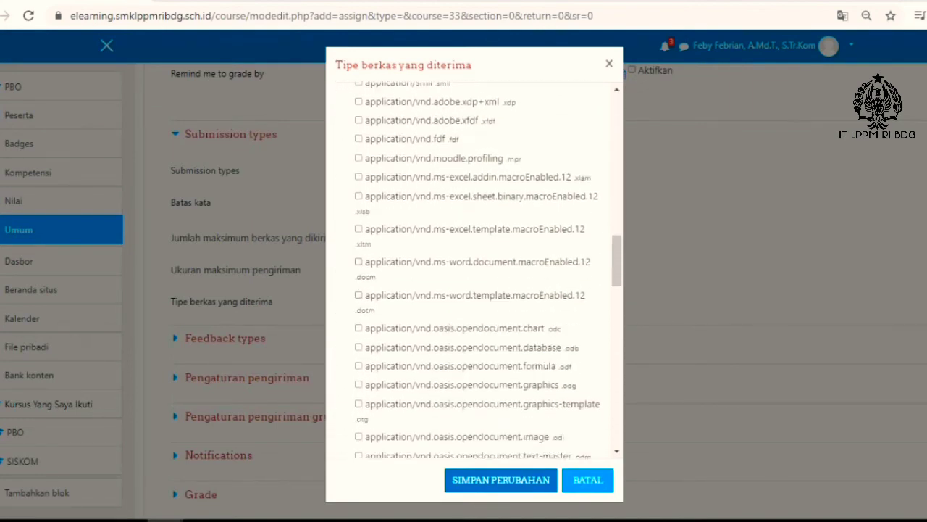
scroll(475, 272, down, 10)
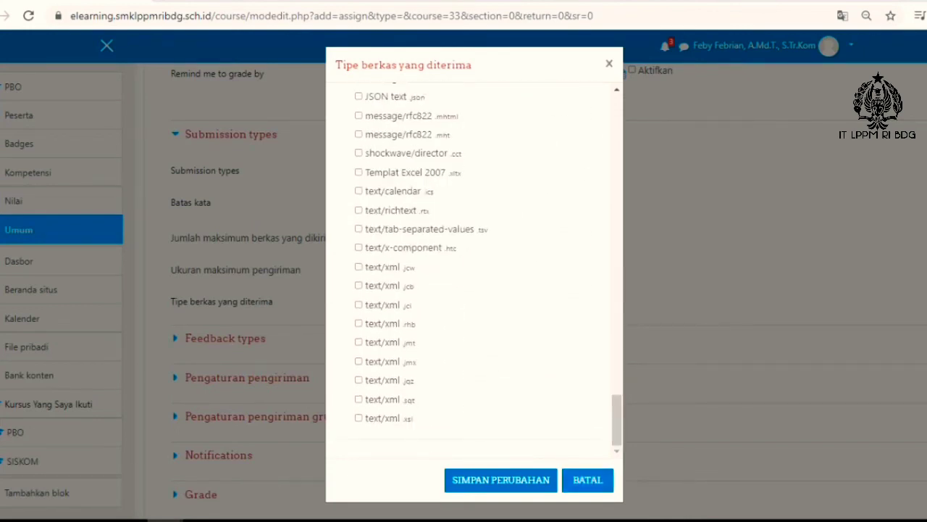
click(587, 480)
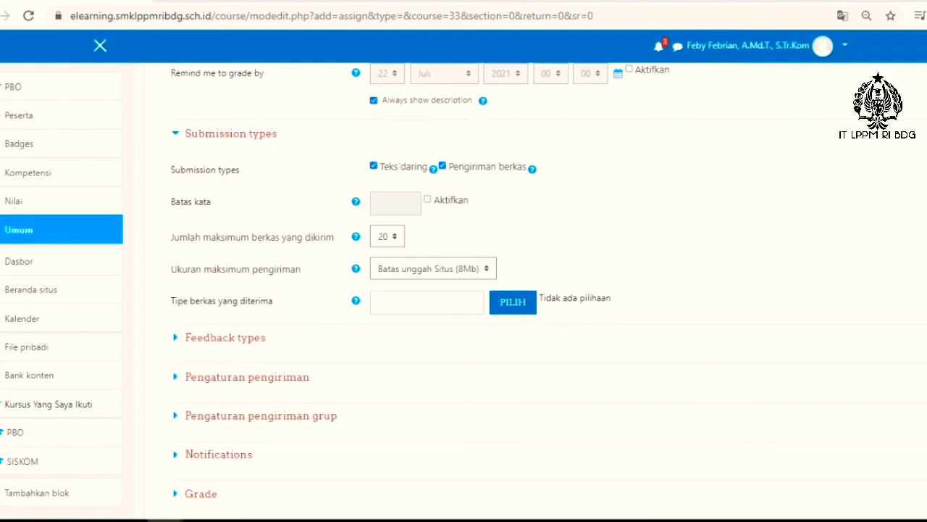
Step: Expand the feedback types and submission settings, and set "Wajibkan siswa untuk mengklik tombol kirim" to Ya
scroll(463, 290, down, 3)
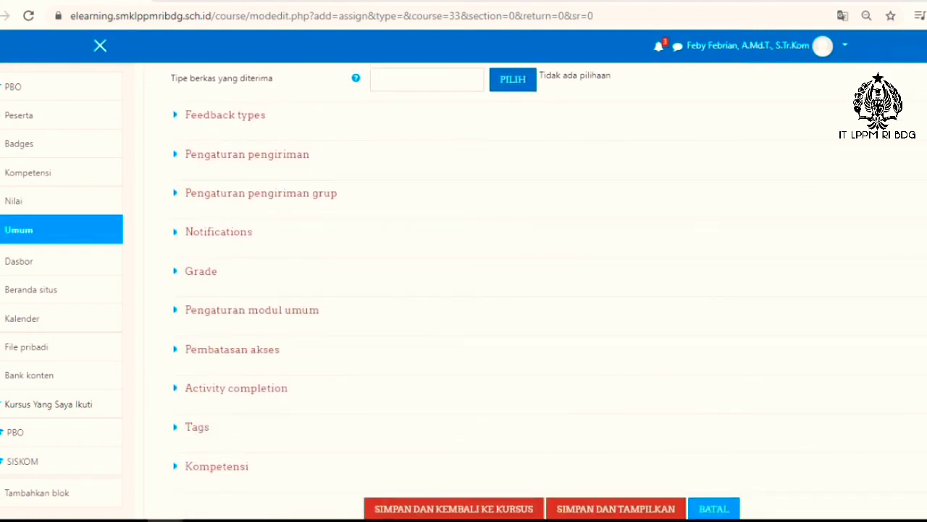
click(225, 114)
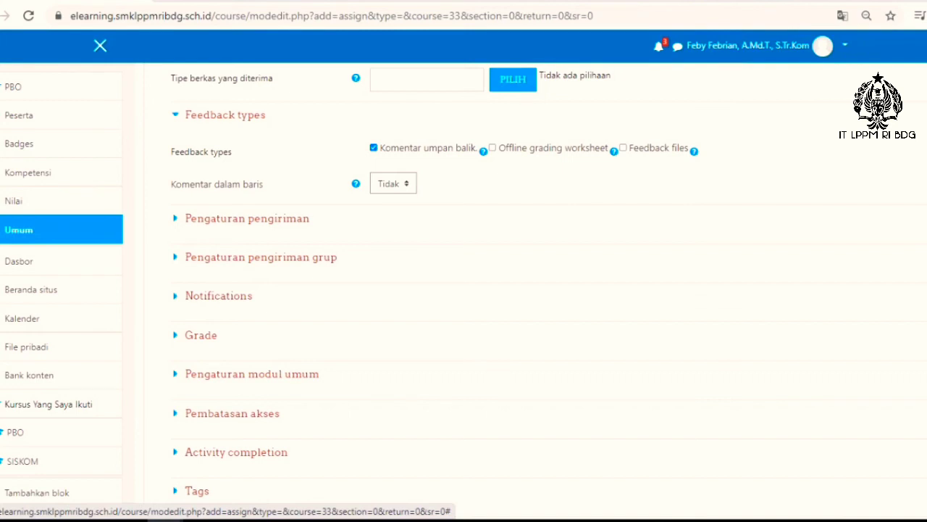
click(239, 218)
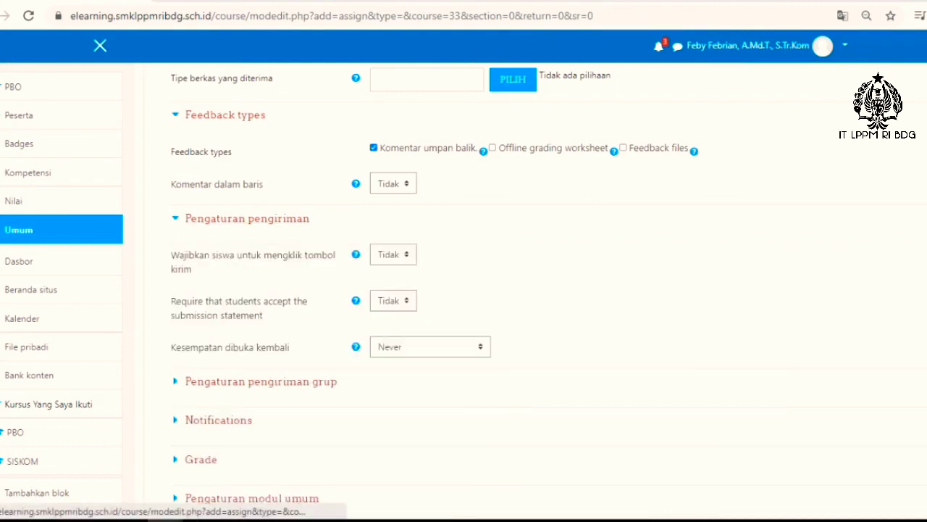
scroll(434, 290, down, 1)
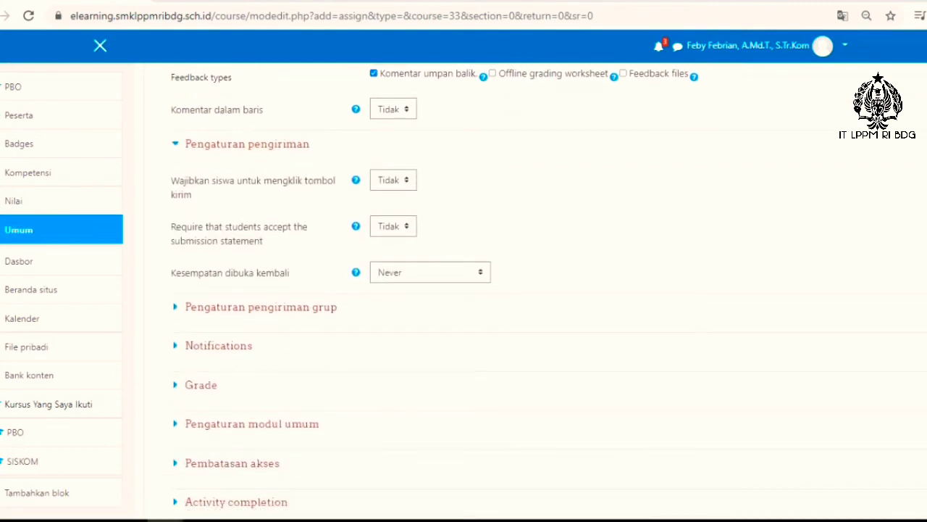
click(394, 180)
click(384, 209)
Step: Expand the group submission settings and the notification settings and review their options
click(260, 307)
scroll(217, 304, down, 1)
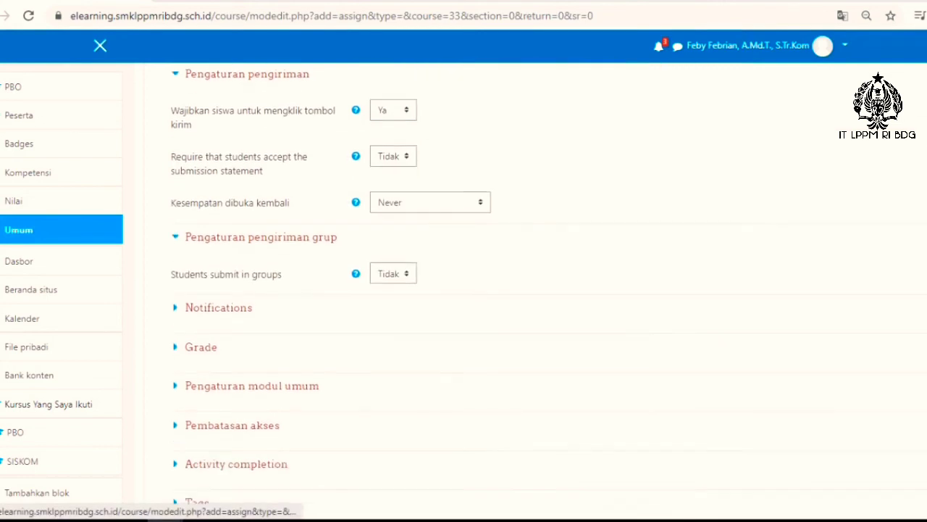
click(218, 303)
scroll(218, 303, down, 1)
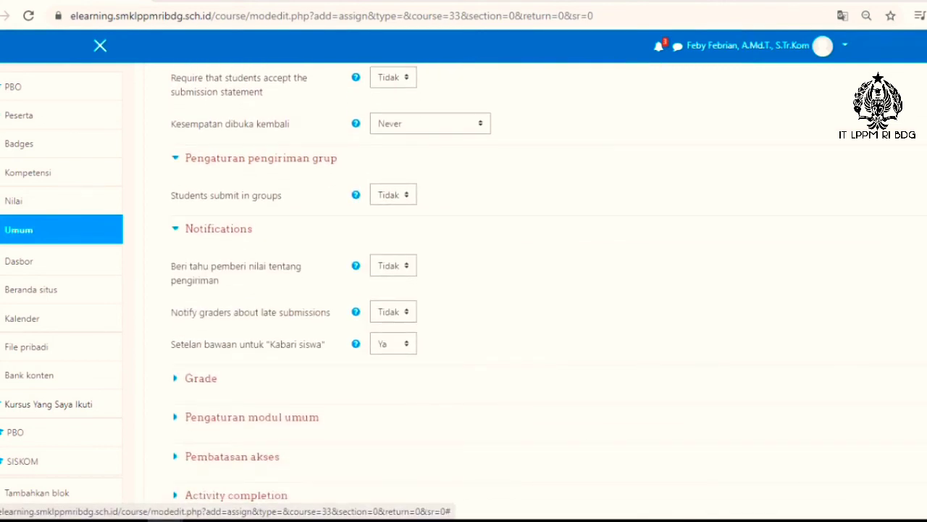
scroll(210, 304, down, 1)
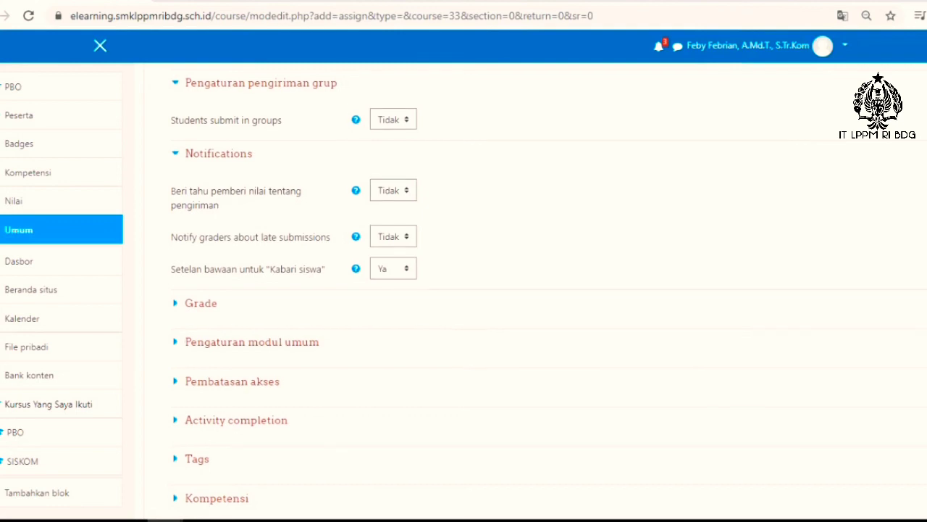
scroll(201, 228, down, 1)
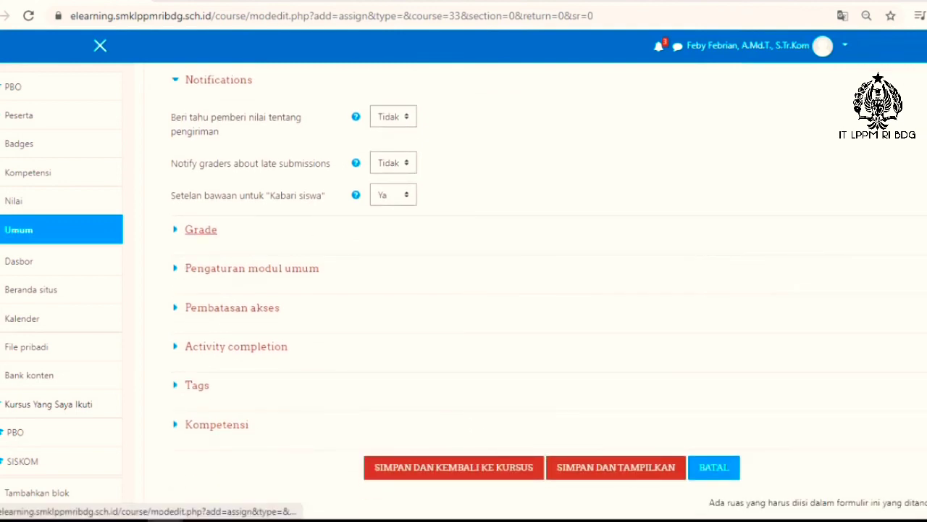
Step: Expand the Grade settings, keep Poin as the grade type and view the available grading methods without choosing another one
click(201, 229)
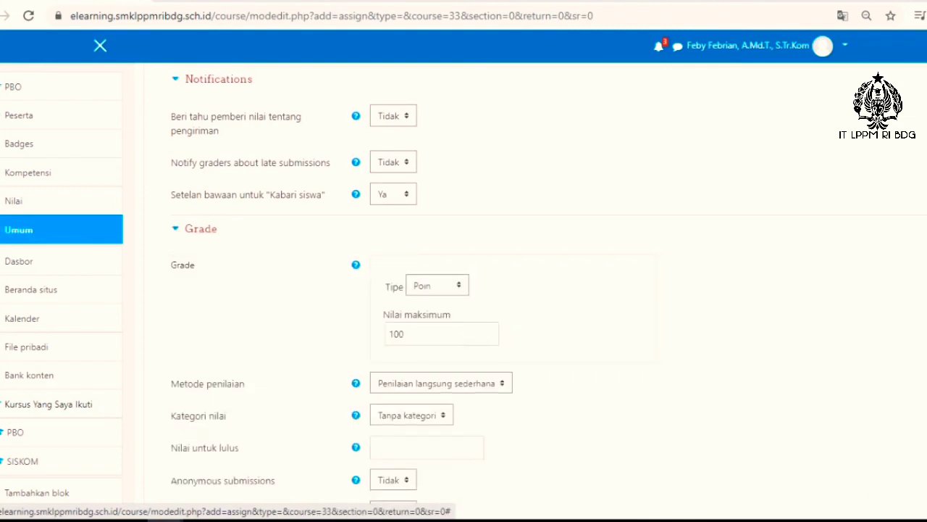
scroll(200, 229, down, 2)
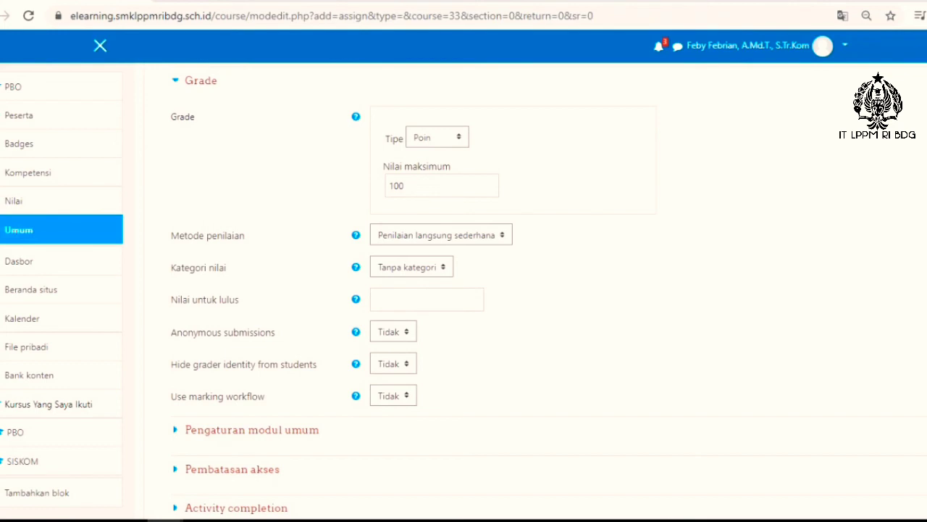
click(438, 137)
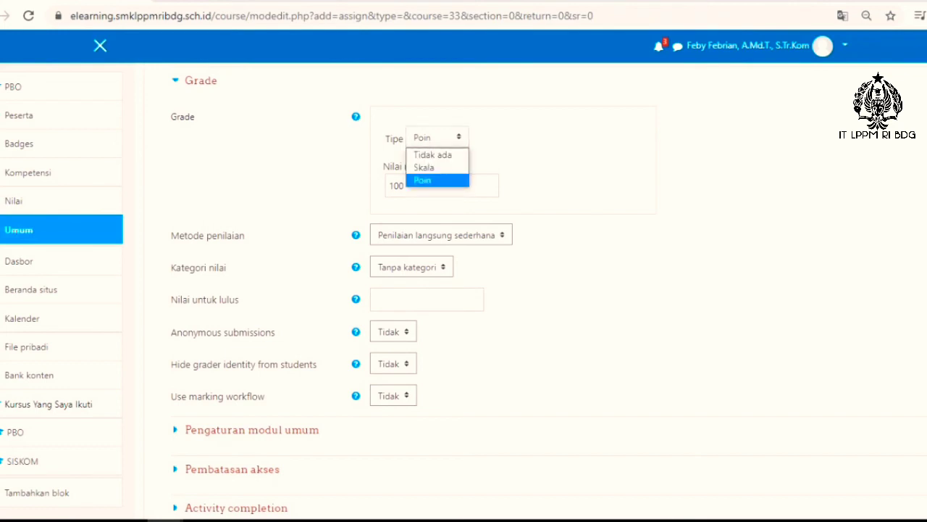
click(437, 180)
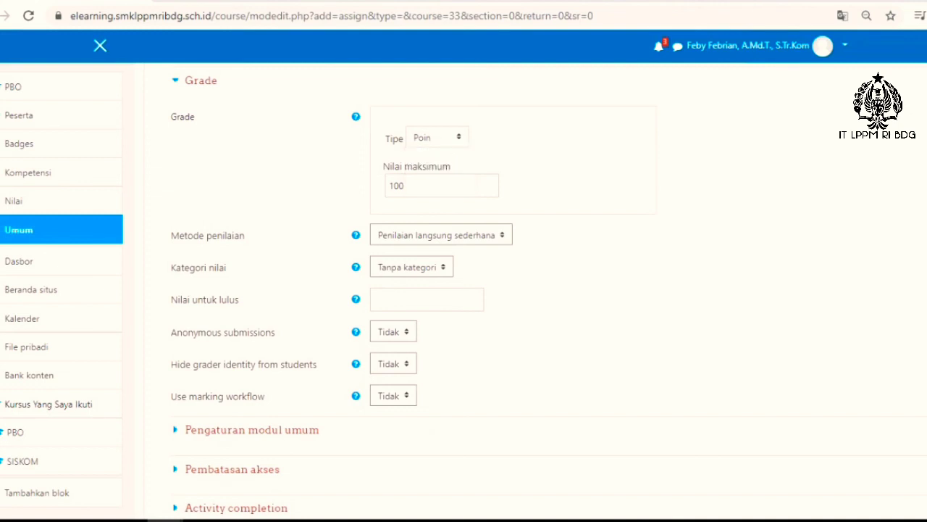
click(437, 136)
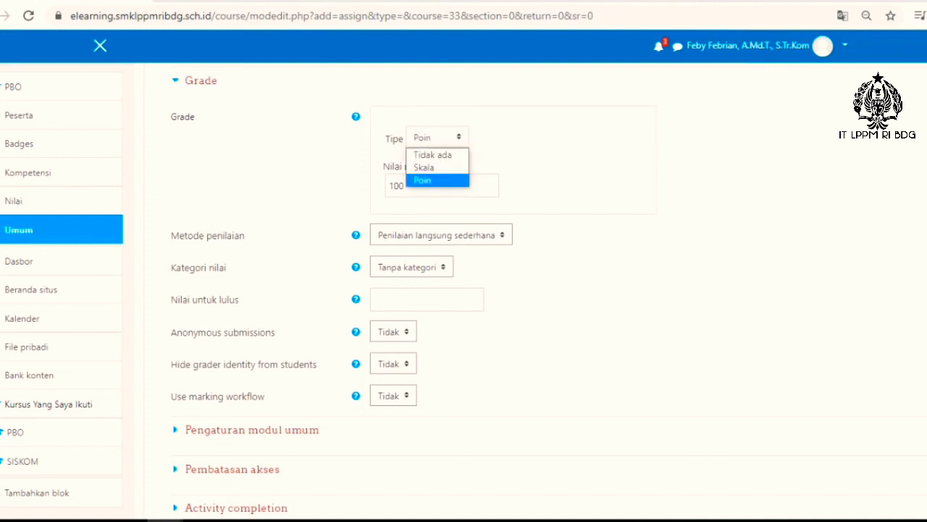
click(437, 179)
click(441, 235)
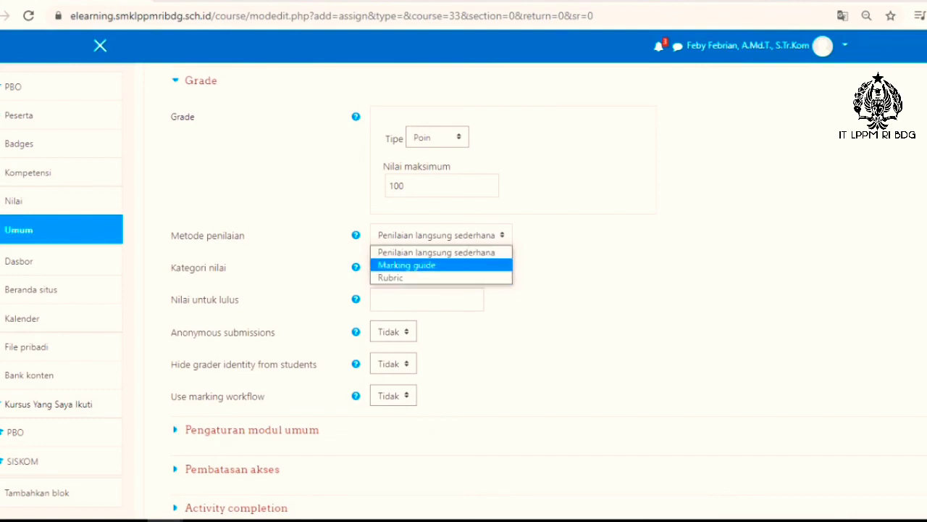
key(Escape)
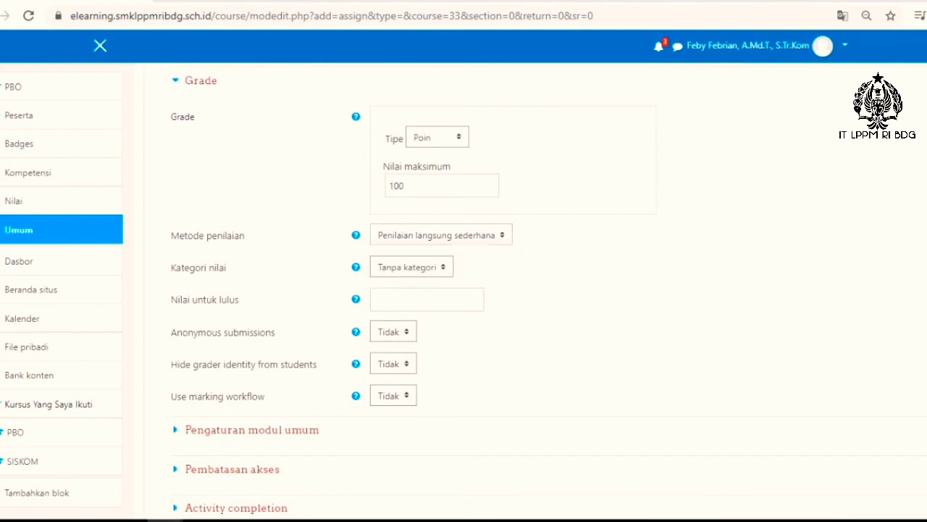
Step: Set the passing grade (Nilai untuk lulus) of the assignment to 75
scroll(464, 290, down, 1)
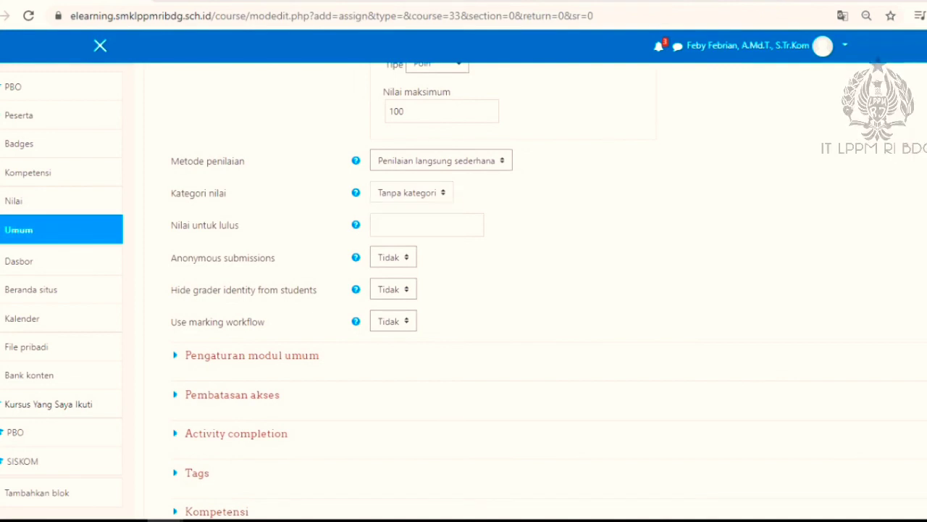
click(426, 224)
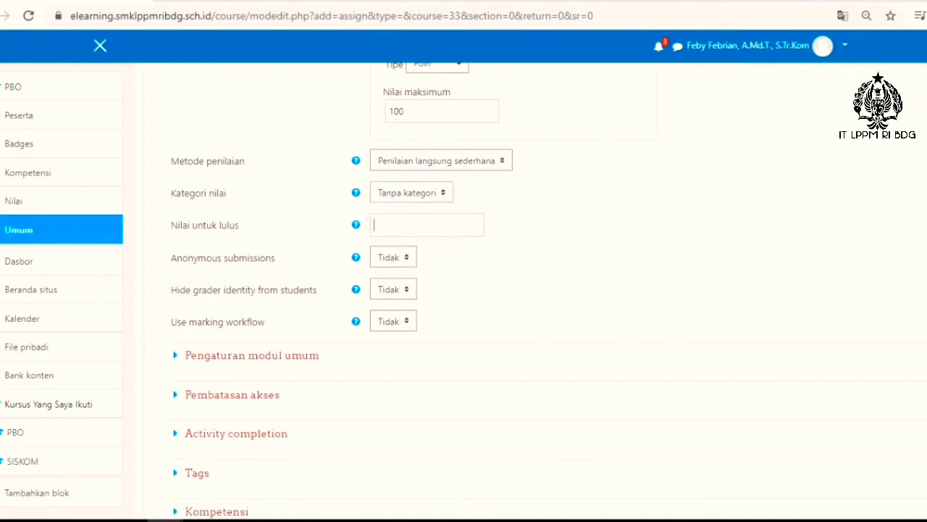
scroll(427, 239, up, 1)
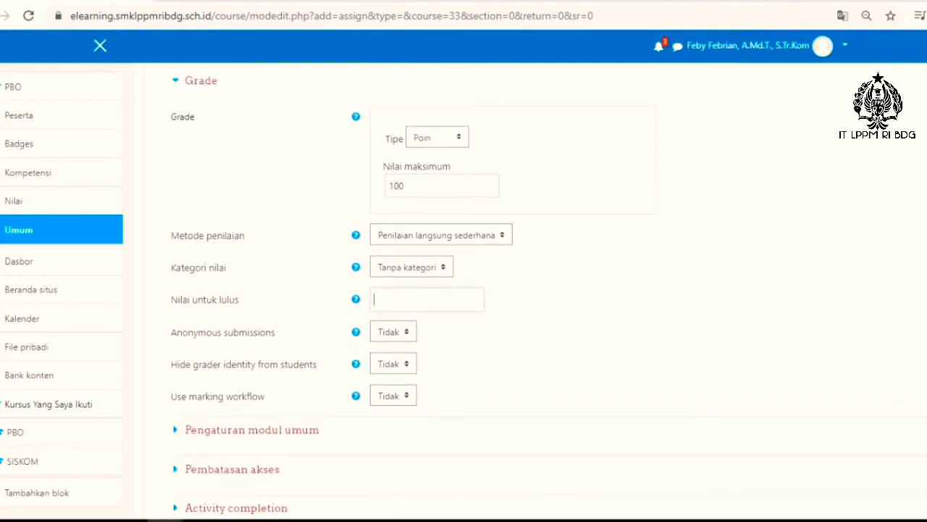
text(75)
scroll(464, 289, down, 1)
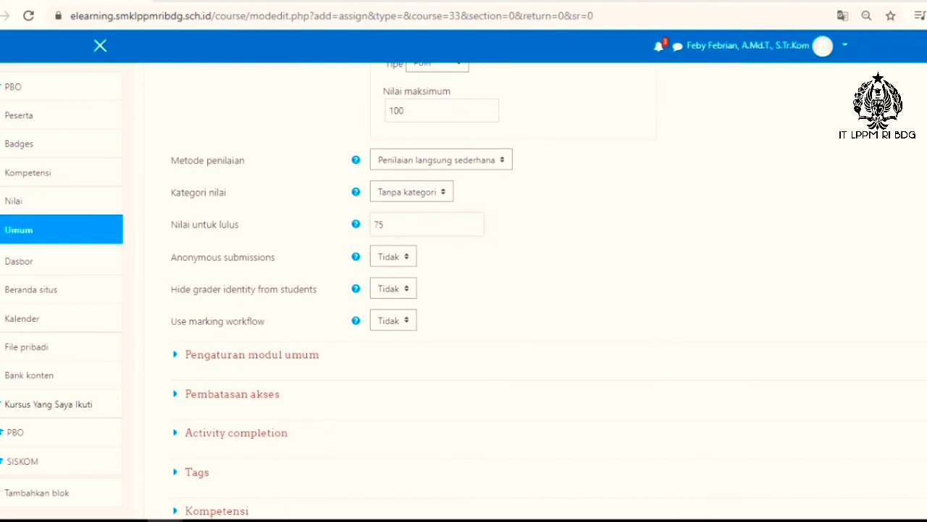
Step: Expand the common module settings and review the availability and group mode options
scroll(463, 290, down, 1)
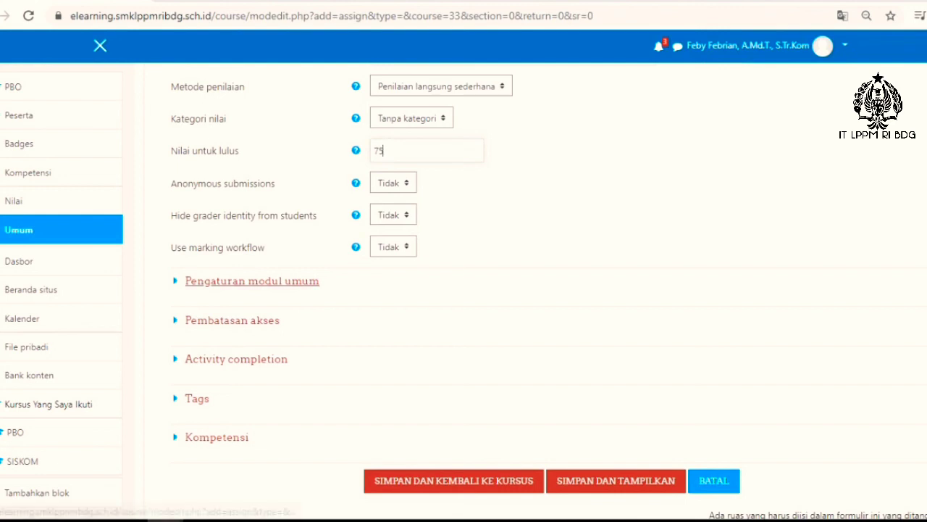
click(250, 281)
scroll(231, 334, down, 2)
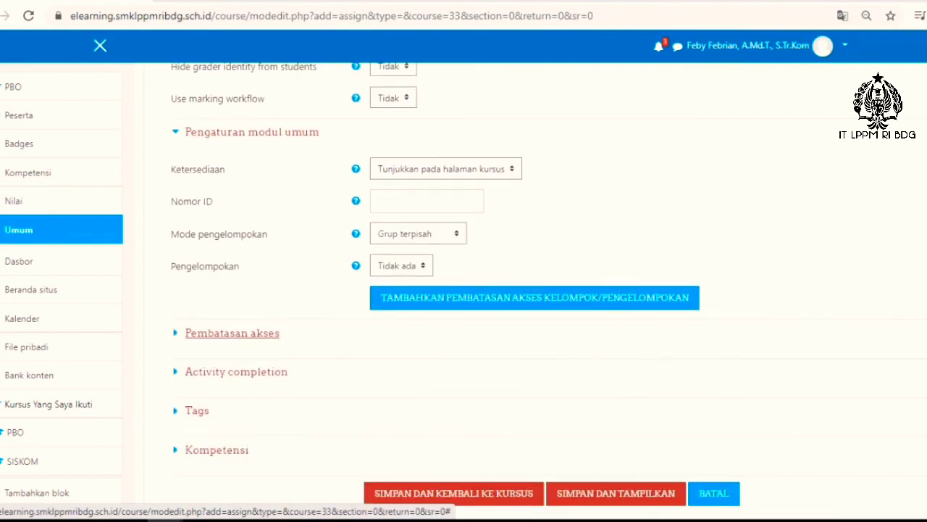
Step: Add a group access restriction so that students must belong to XII RPL 1
click(232, 332)
scroll(232, 332, down, 2)
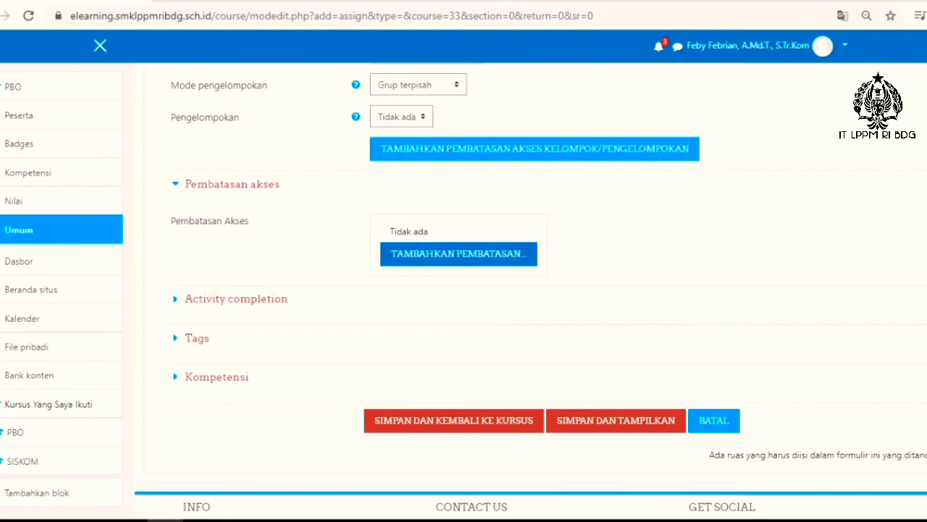
click(459, 254)
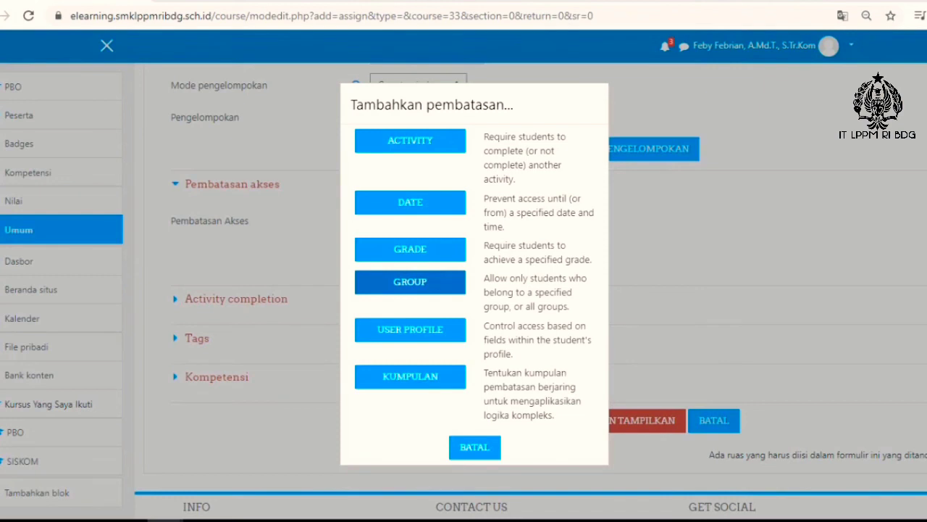
click(410, 282)
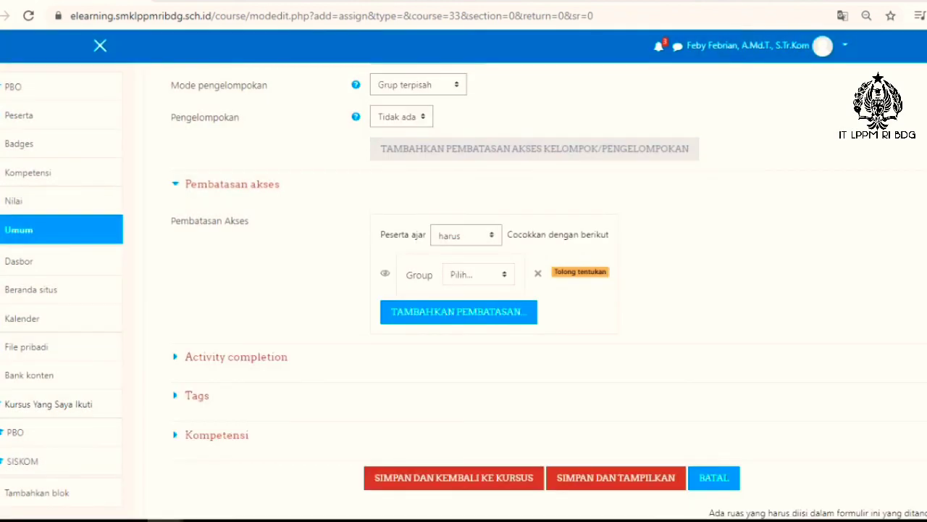
click(478, 274)
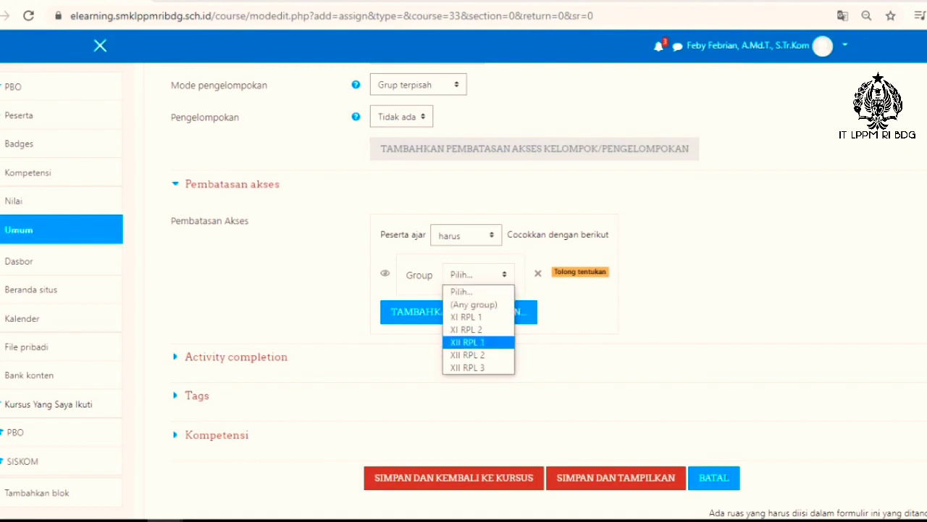
click(478, 342)
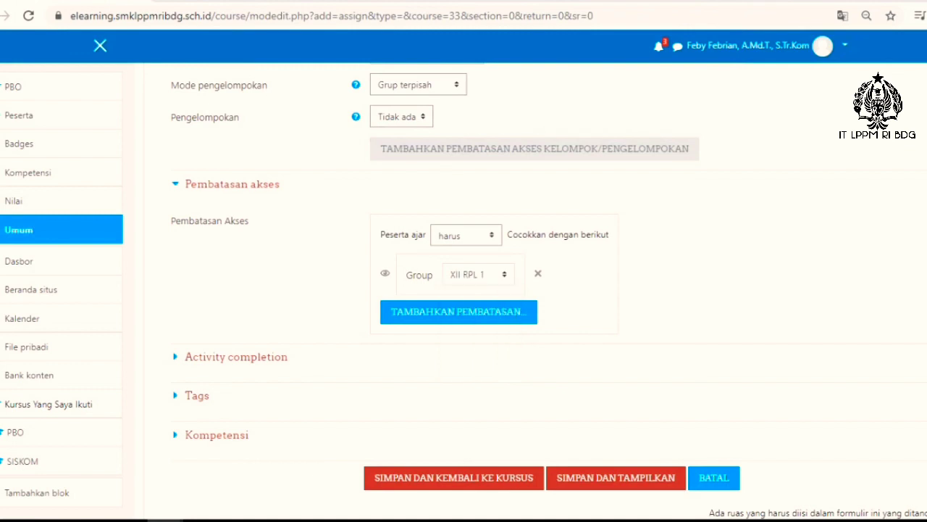
Step: Add a second group access restriction for XII RPL 2 and expand the activity completion settings
click(459, 312)
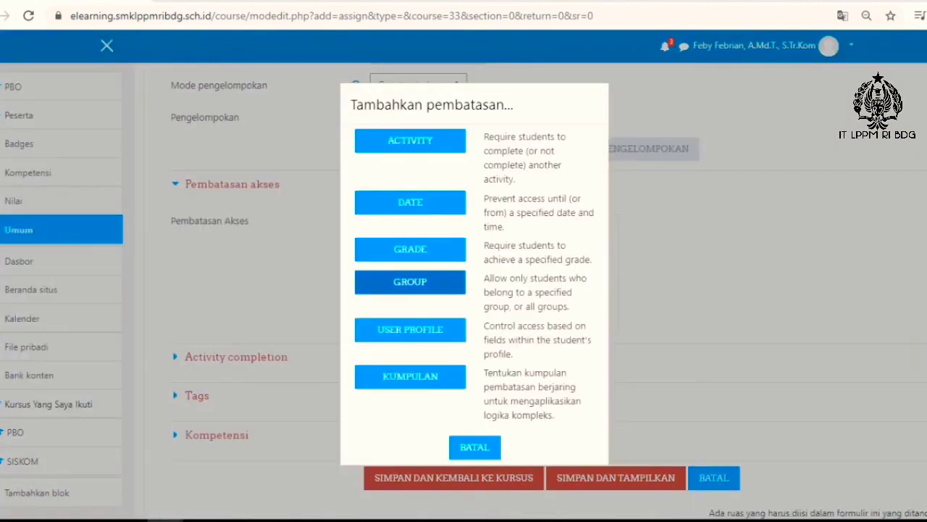
click(410, 282)
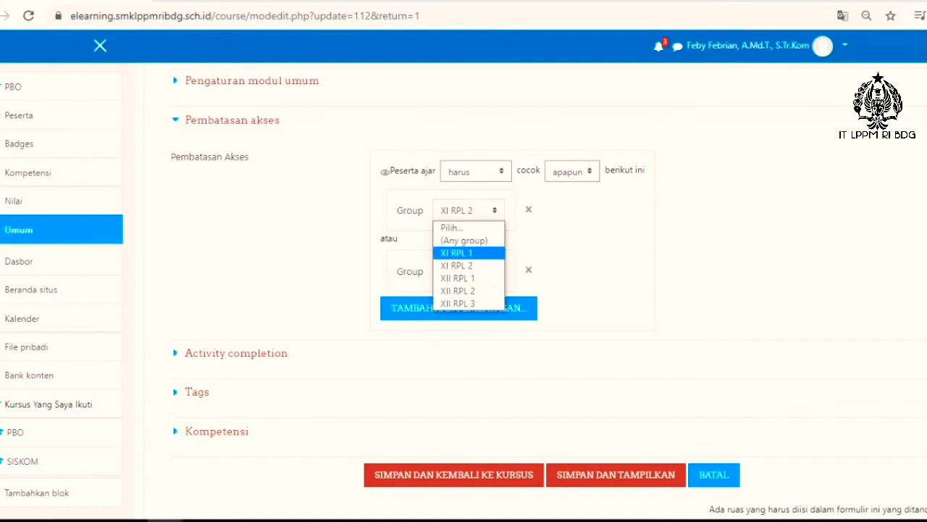
click(466, 255)
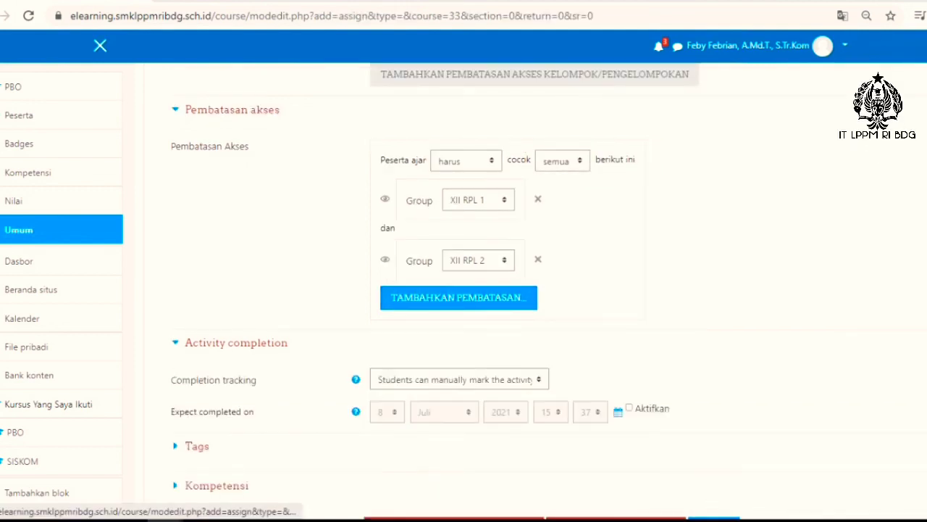
scroll(464, 290, down, 3)
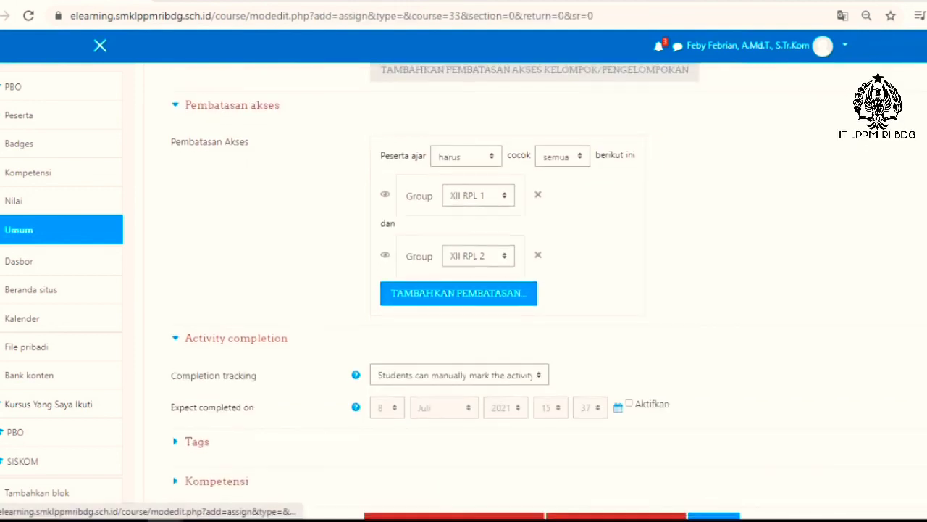
Step: Expand the Tags and Kompetensi sections of the assignment form and examine their options
click(197, 297)
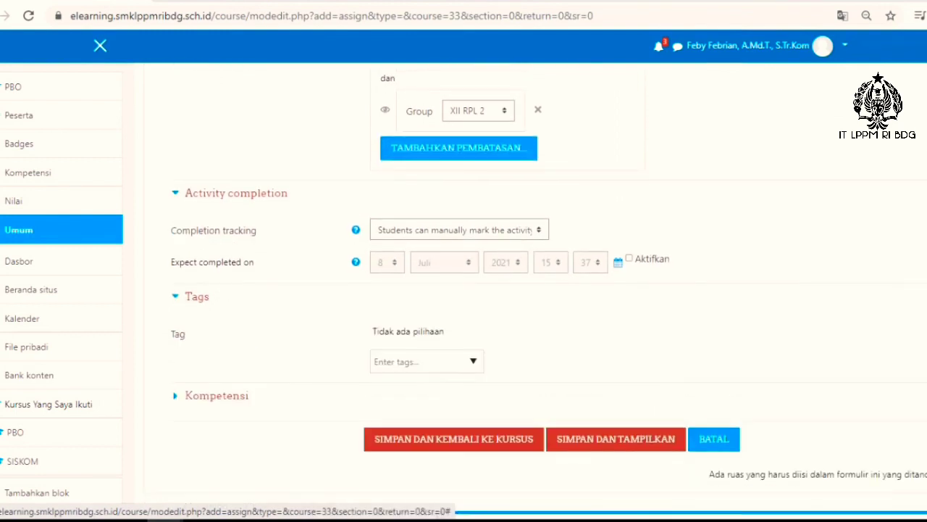
scroll(197, 298, down, 1)
click(216, 322)
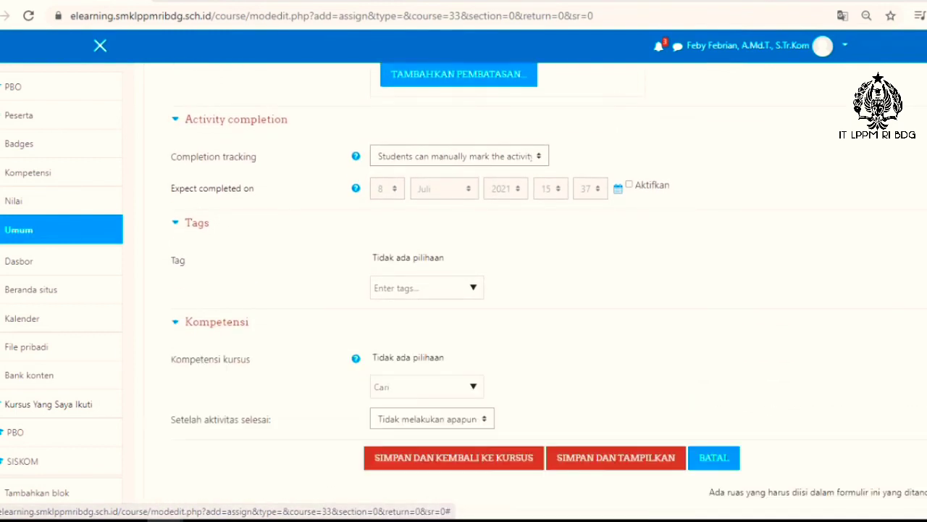
scroll(464, 289, down, 1)
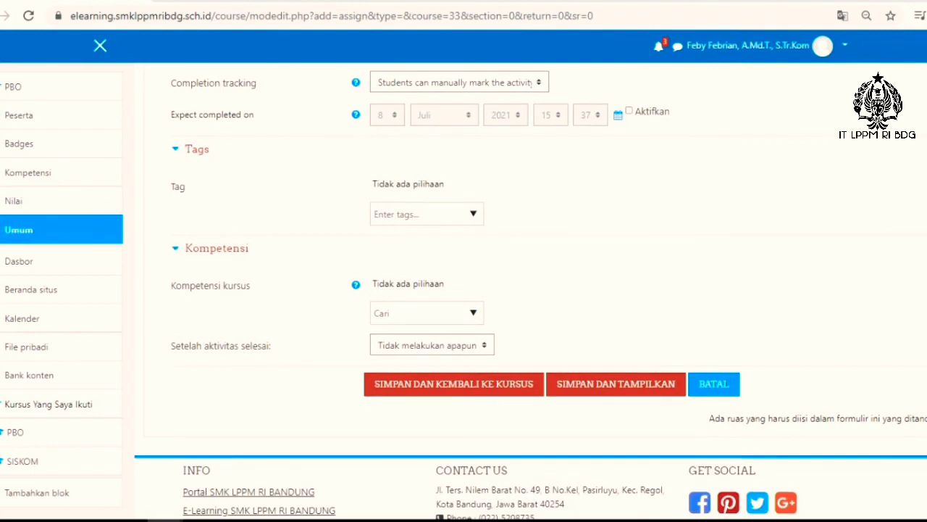
Step: Review the whole assignment form, from the name, description and attached file to the availability, submission and feedback settings
scroll(464, 290, up, 1)
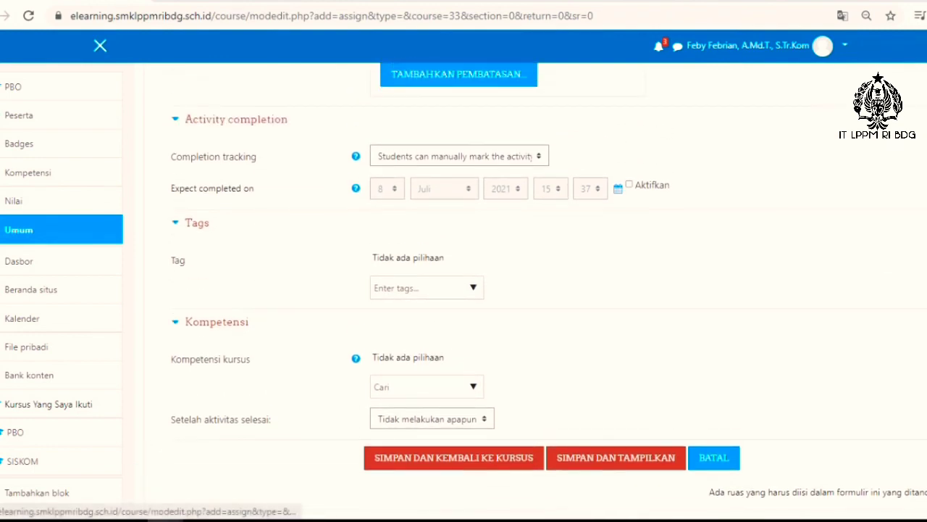
scroll(464, 290, up, 10)
scroll(464, 290, up, 12)
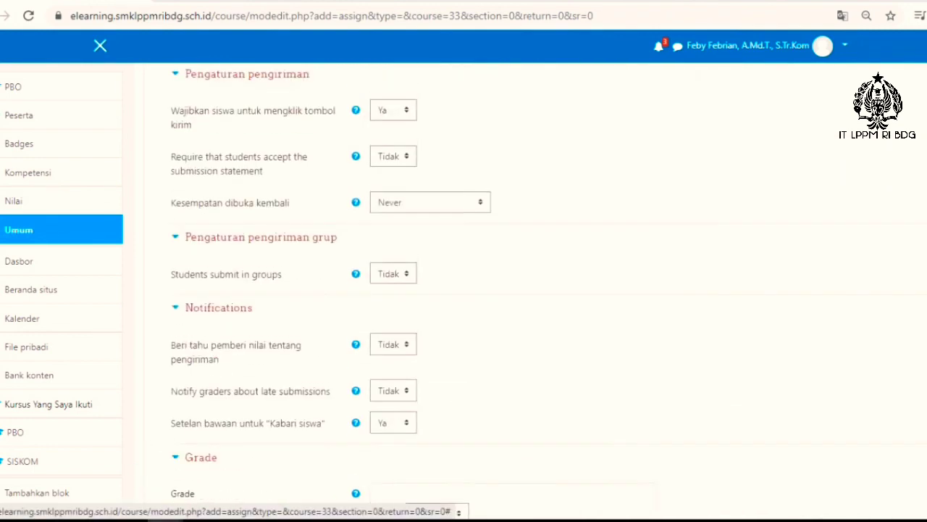
scroll(464, 290, up, 4)
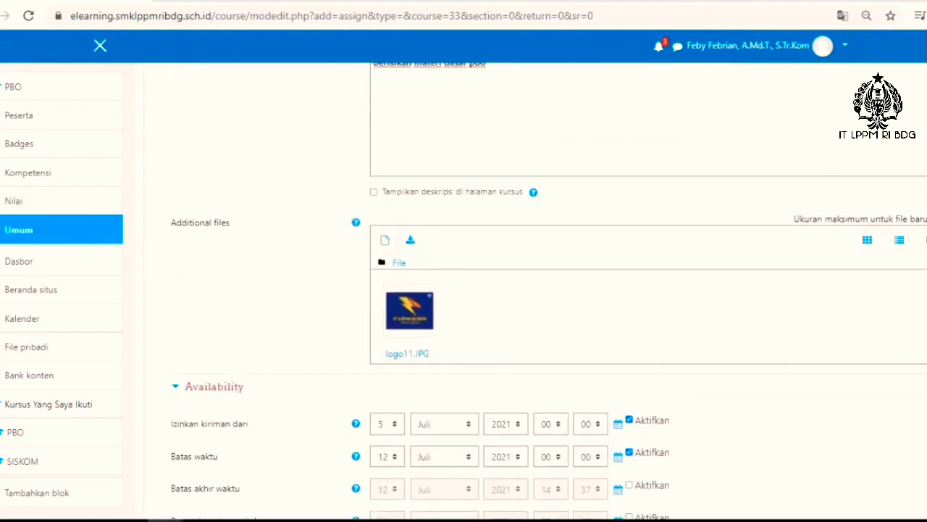
scroll(464, 290, up, 5)
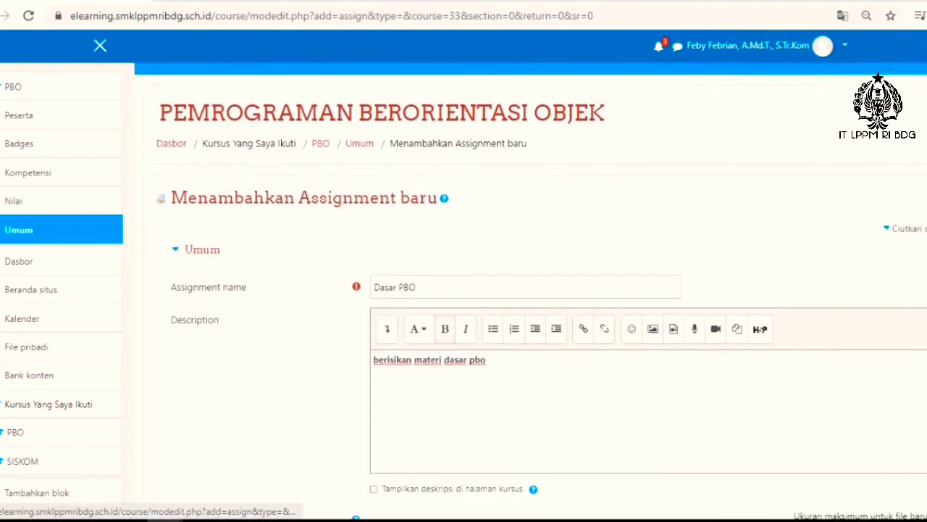
scroll(464, 290, down, 2)
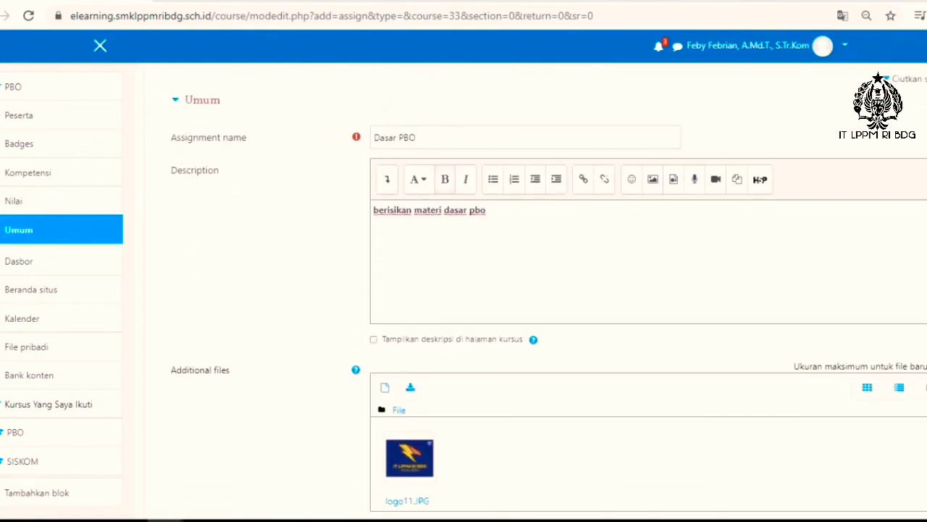
scroll(549, 288, down, 2)
scroll(549, 288, down, 1)
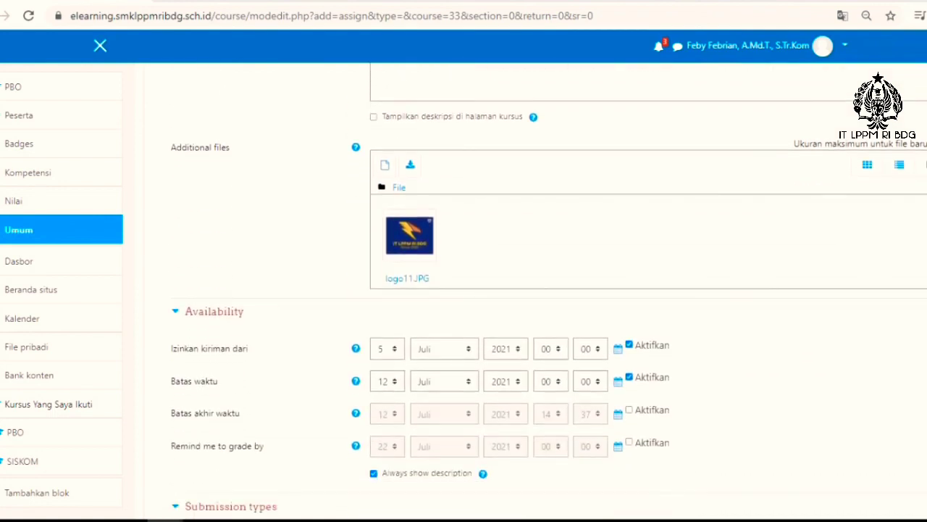
scroll(549, 288, down, 1)
scroll(463, 290, down, 1)
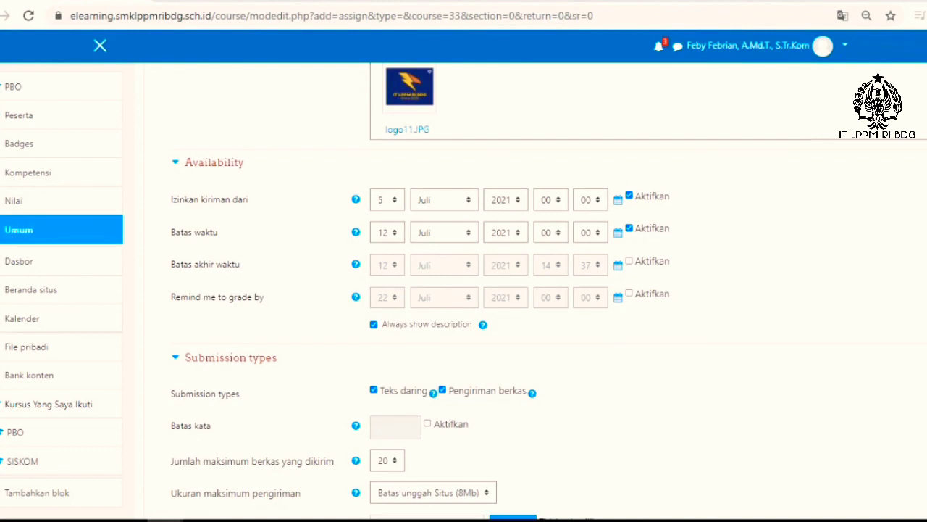
scroll(464, 289, down, 3)
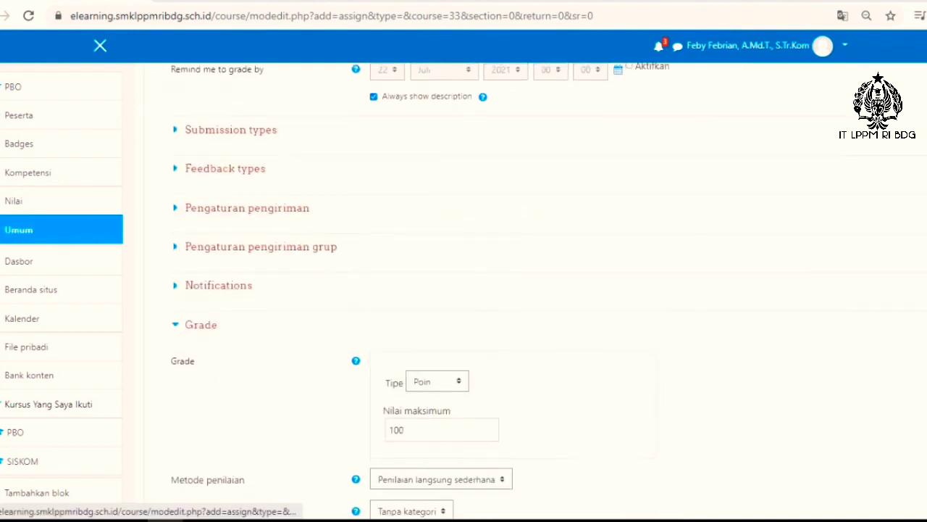
Step: Collapse the submission, group submission, notification, common module, activity completion, Tags and Kompetensi sections, leaving Grade and Pembatasan akses expanded
scroll(464, 290, down, 2)
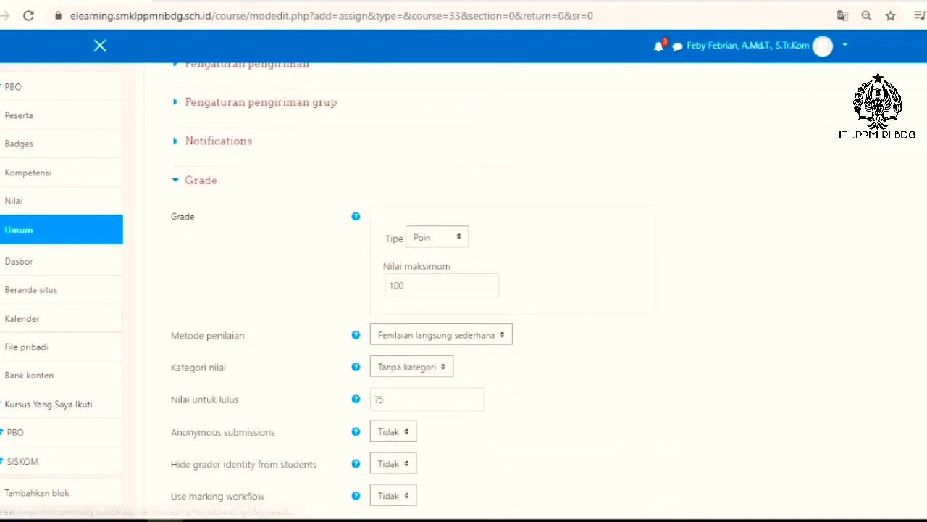
scroll(463, 289, down, 1)
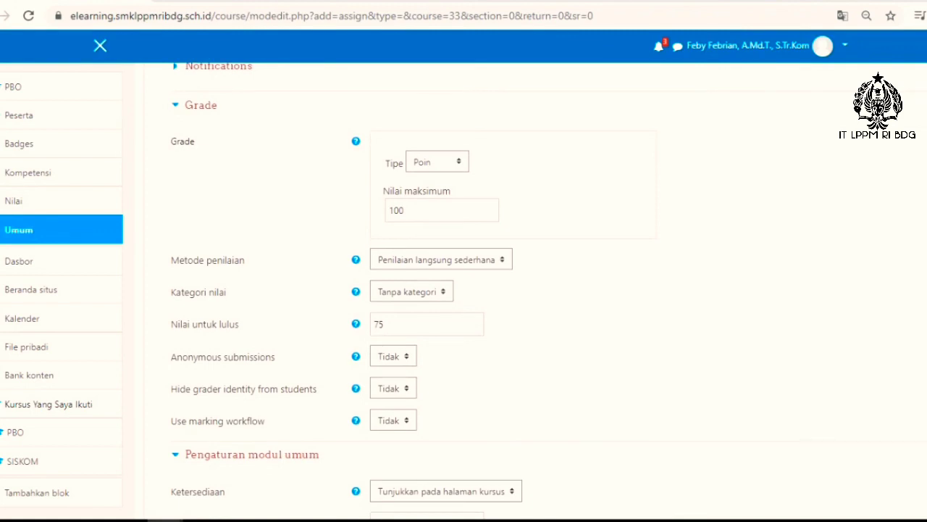
scroll(464, 290, down, 3)
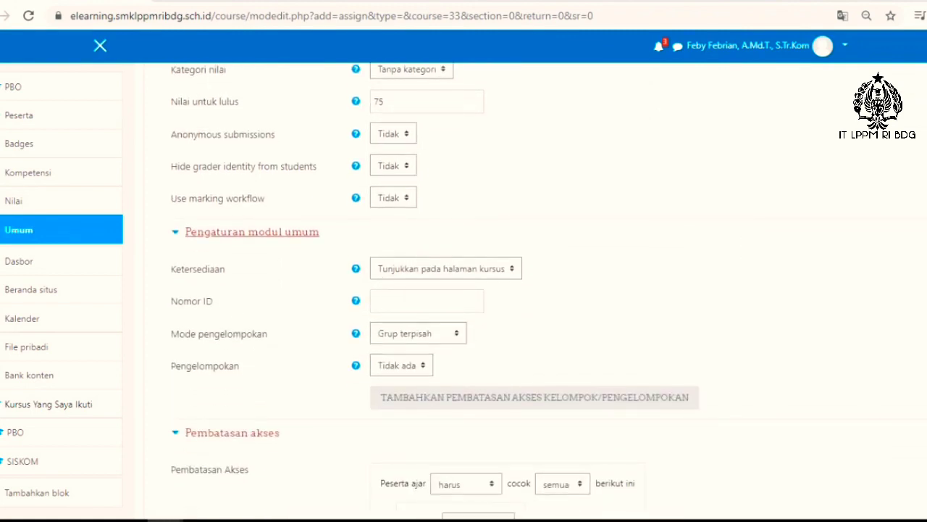
click(252, 232)
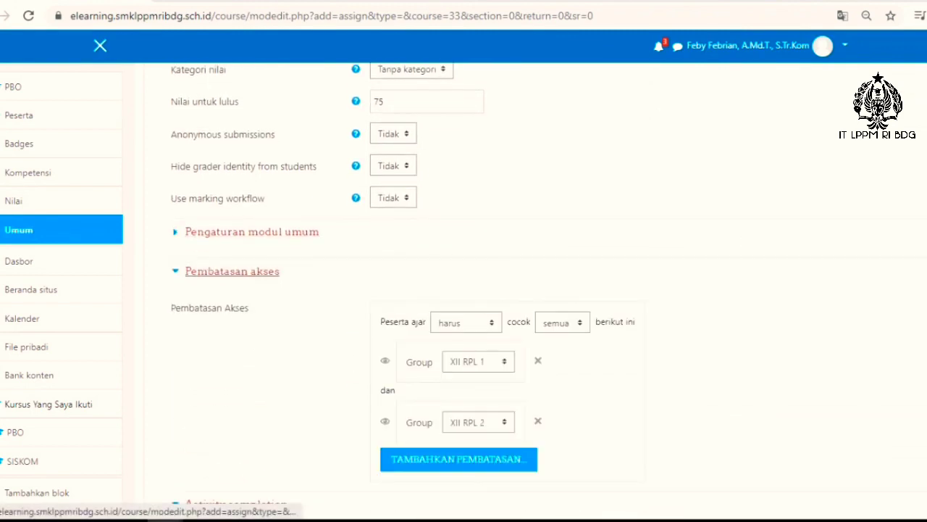
scroll(464, 290, down, 2)
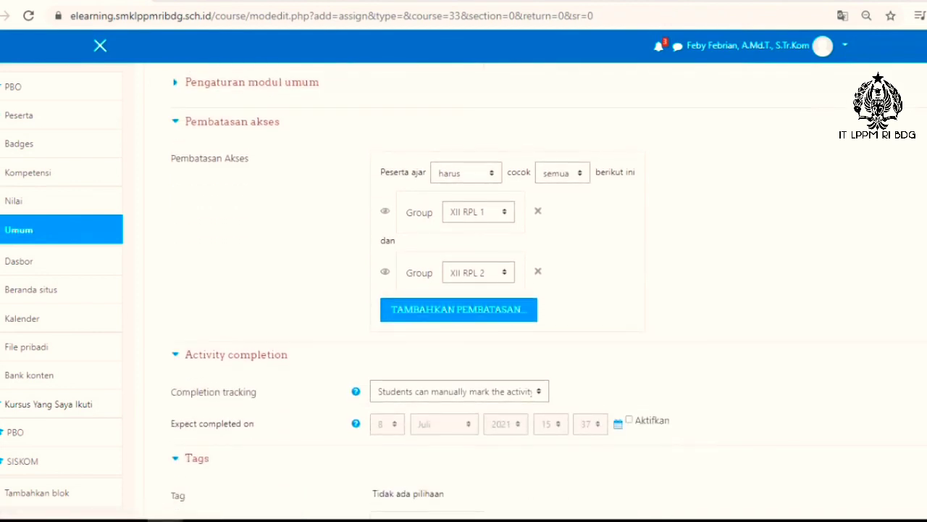
scroll(236, 283, down, 1)
click(236, 280)
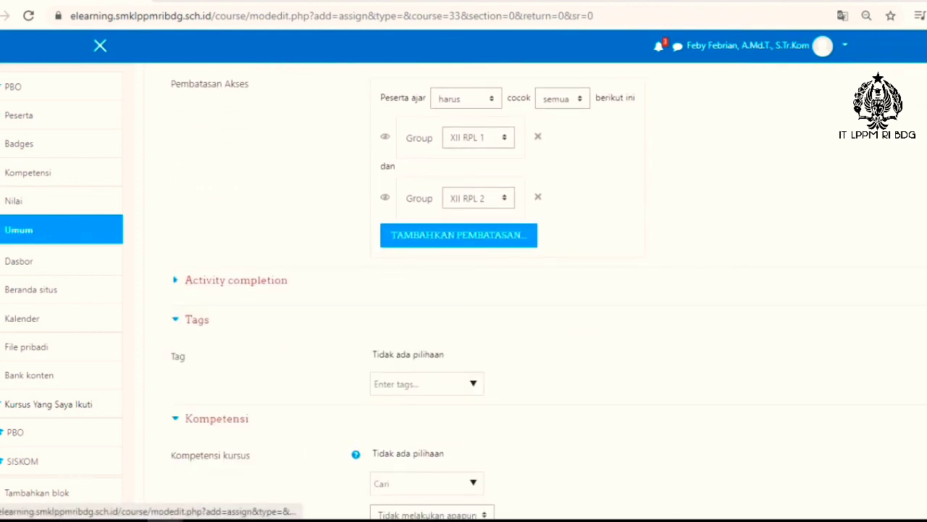
scroll(218, 290, down, 1)
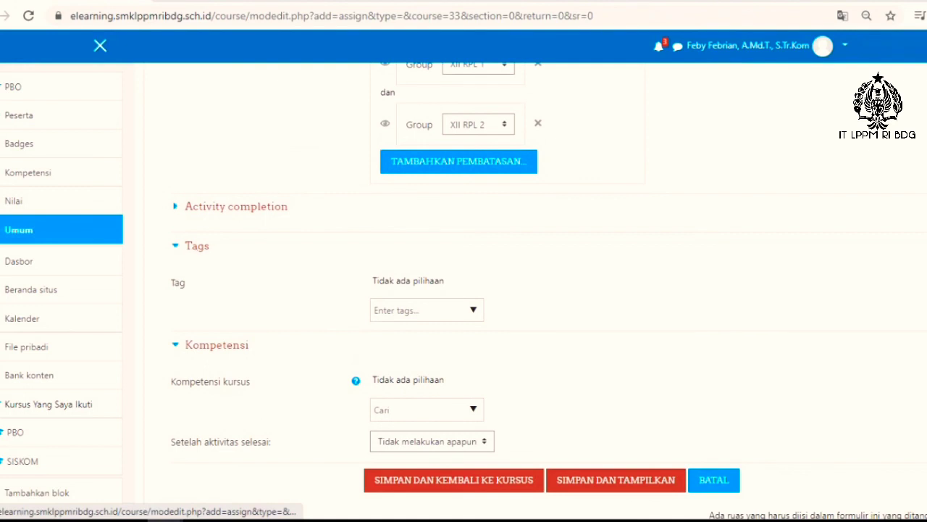
click(196, 246)
click(217, 284)
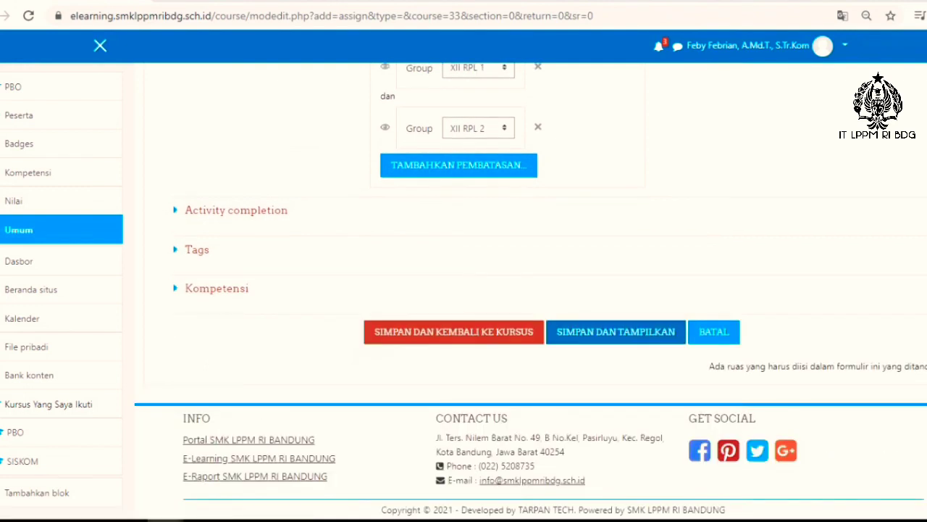
Step: Save the Dasar PBO assignment, display its page and review the dates, attached file and grading summary
click(454, 332)
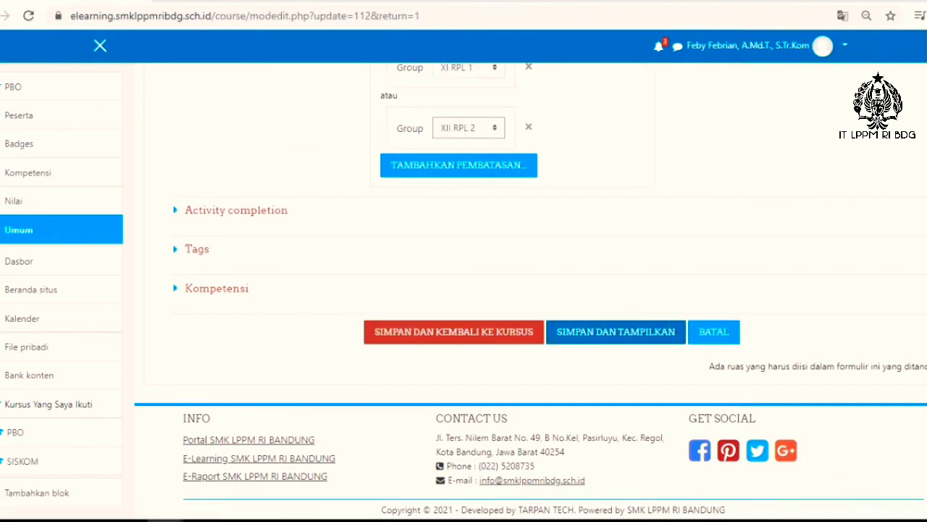
click(454, 332)
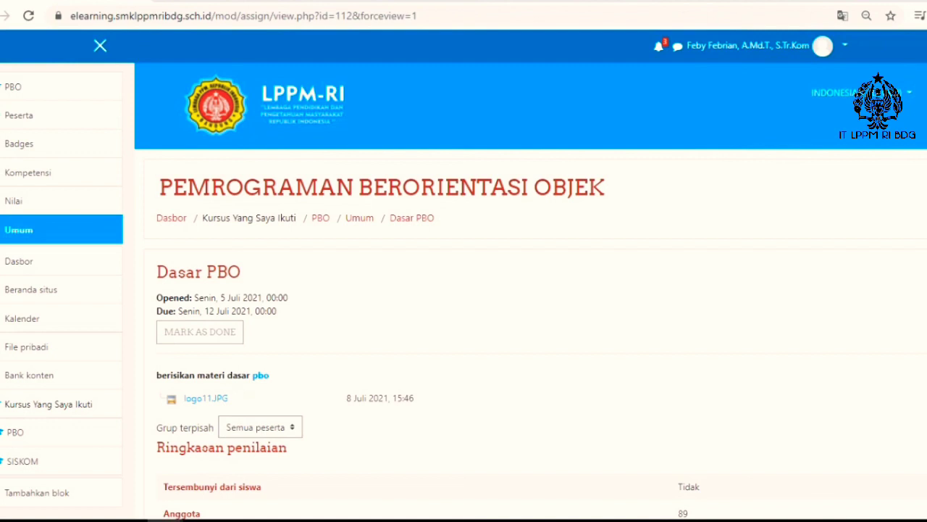
scroll(529, 289, down, 1)
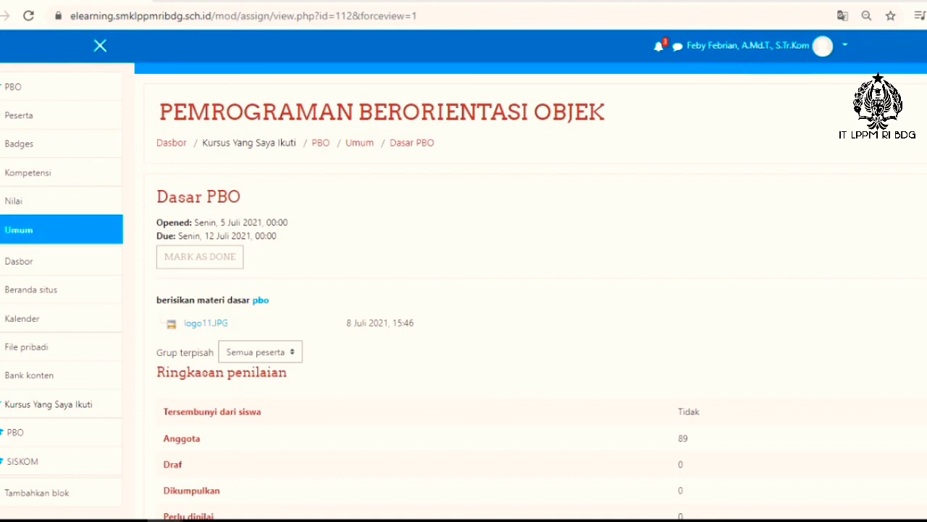
scroll(529, 289, down, 1)
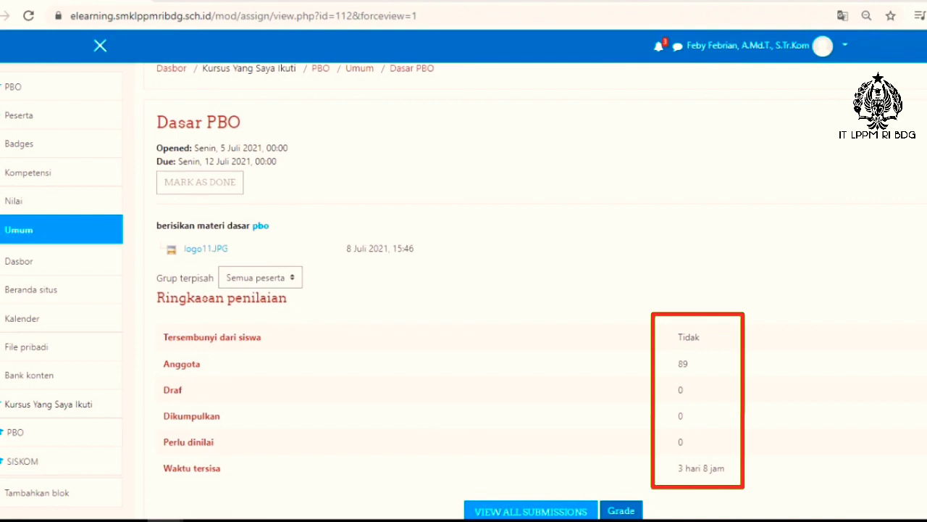
scroll(464, 290, down, 2)
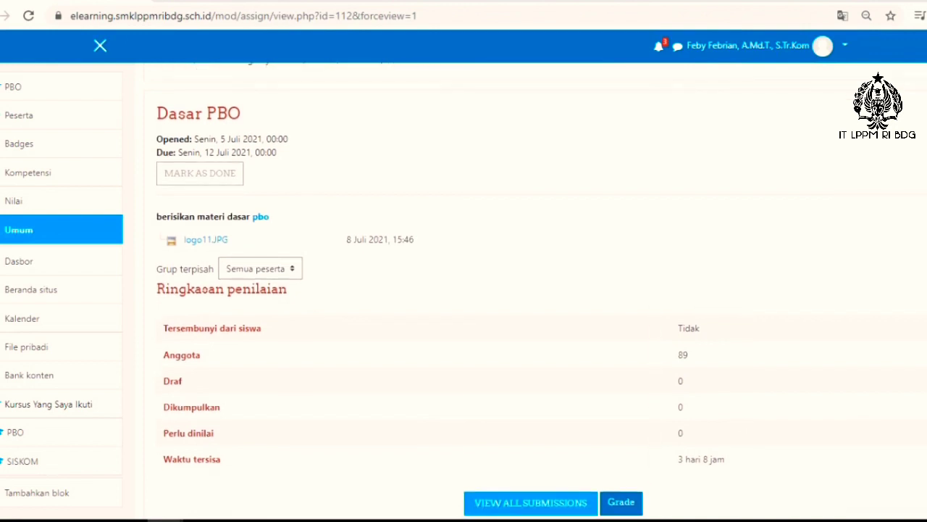
scroll(464, 290, down, 2)
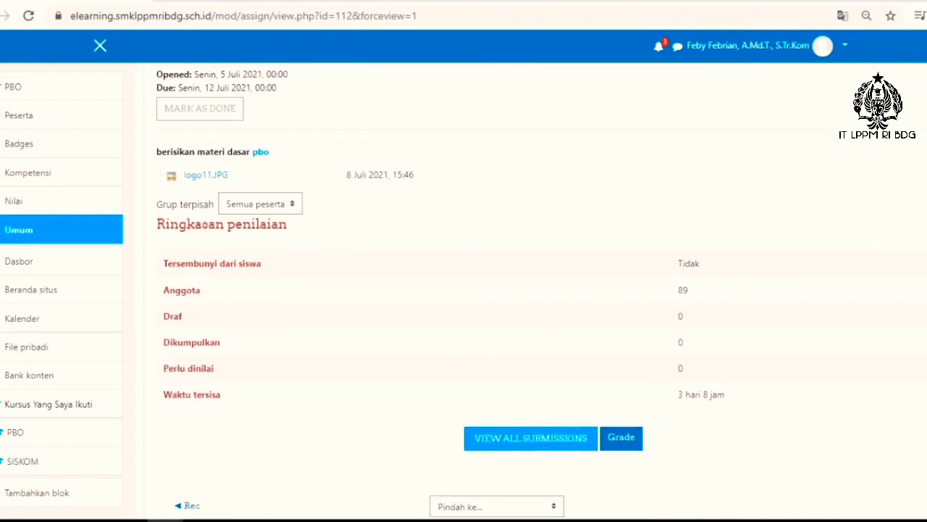